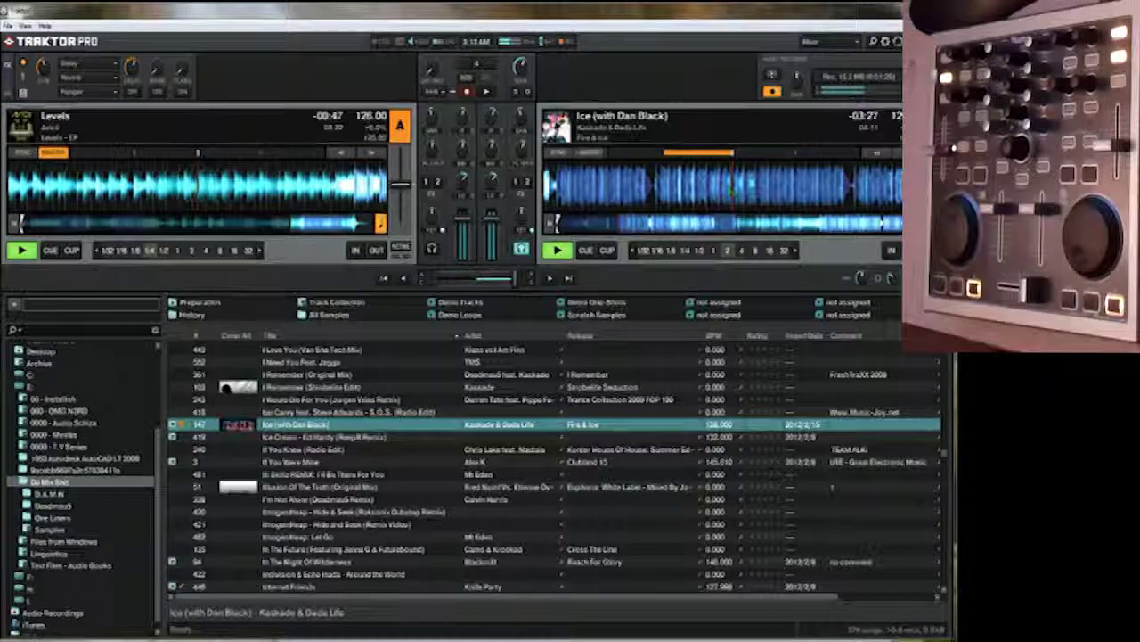
Find the track Stay Awake in the DJ mix folder's track list and load it onto deck A
left_click(420, 478)
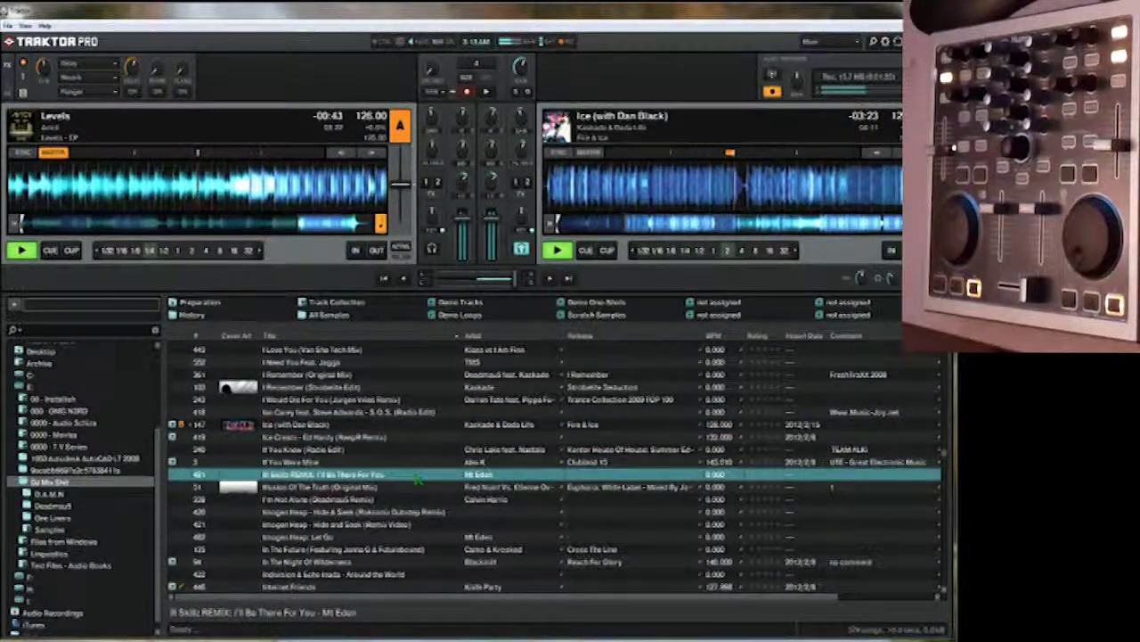
scroll(412, 495, "down", 2)
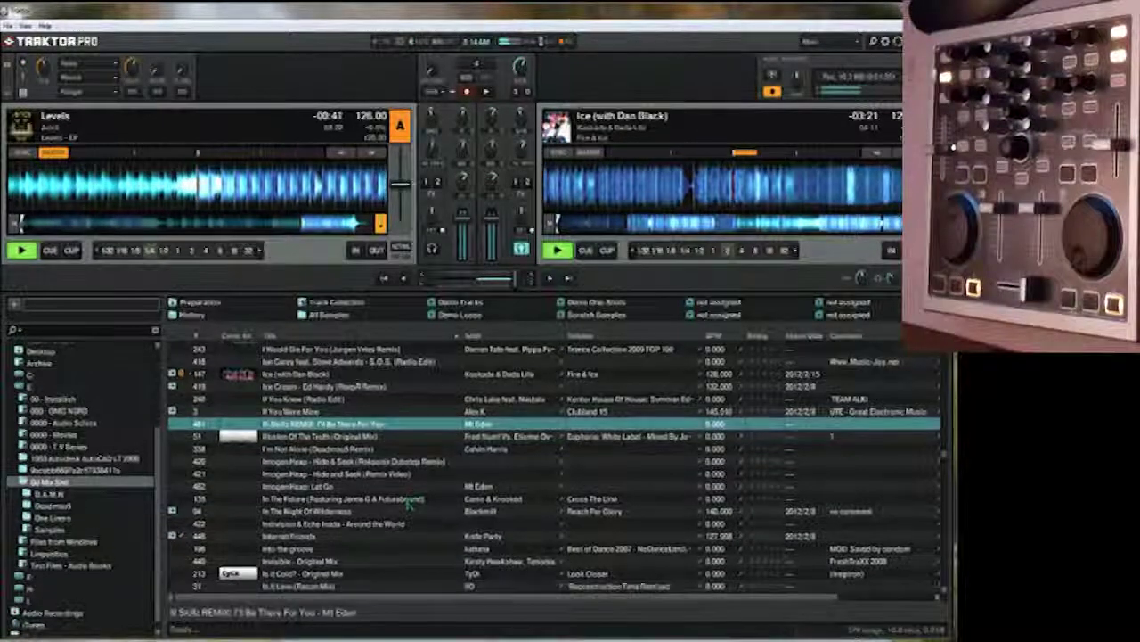
scroll(408, 504, "down", 1)
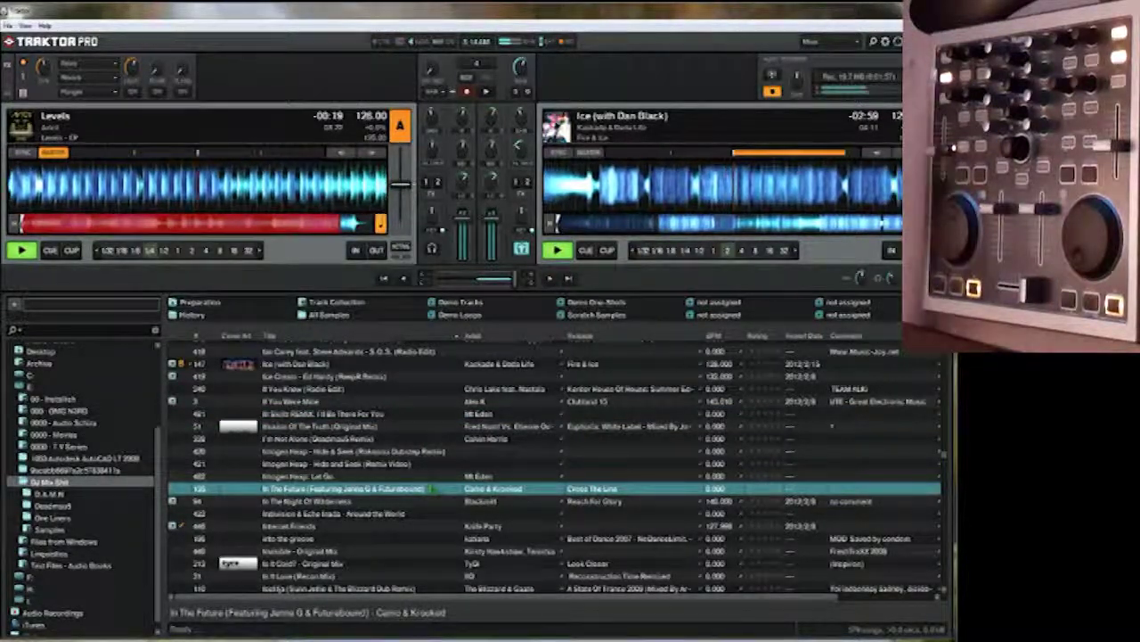
scroll(425, 511, "down", 5)
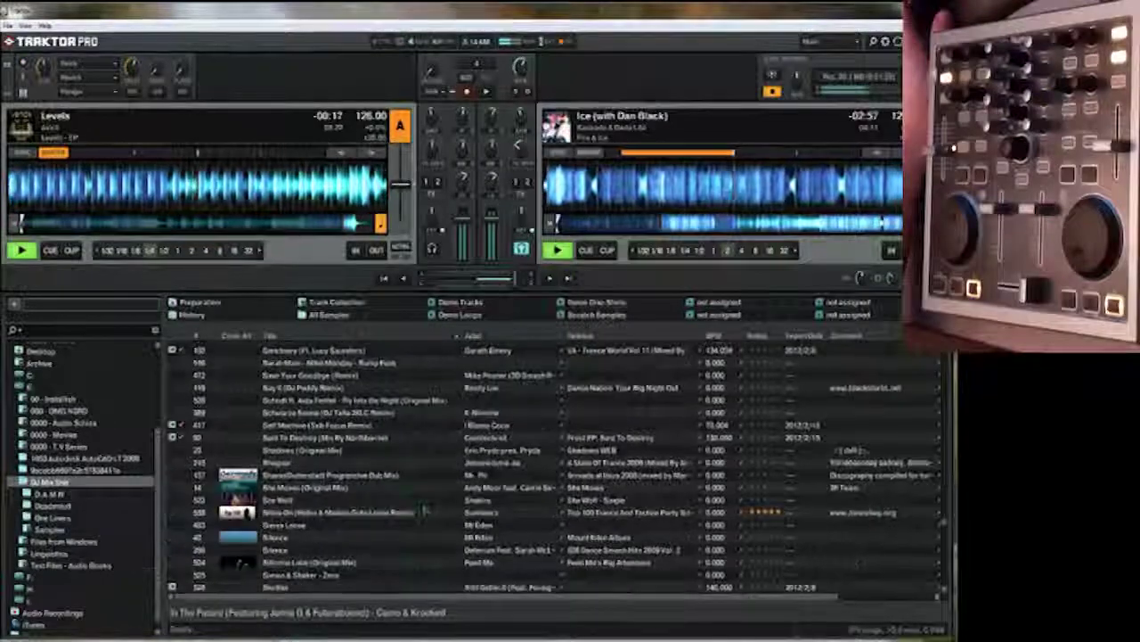
scroll(425, 511, "down", 5)
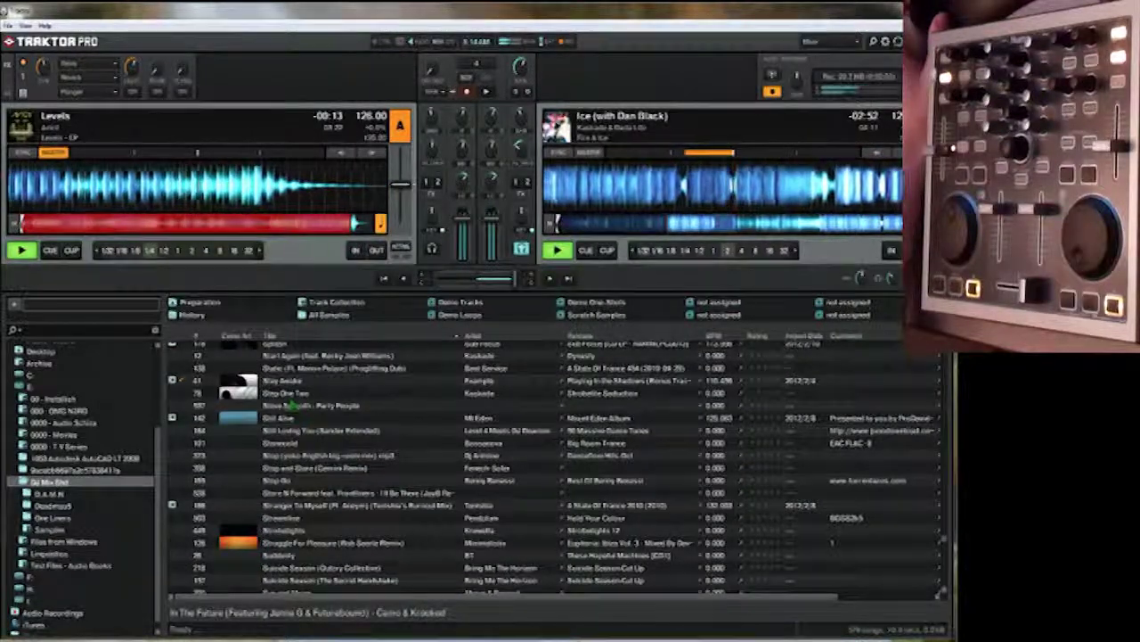
left_click_drag(297, 384, 283, 223)
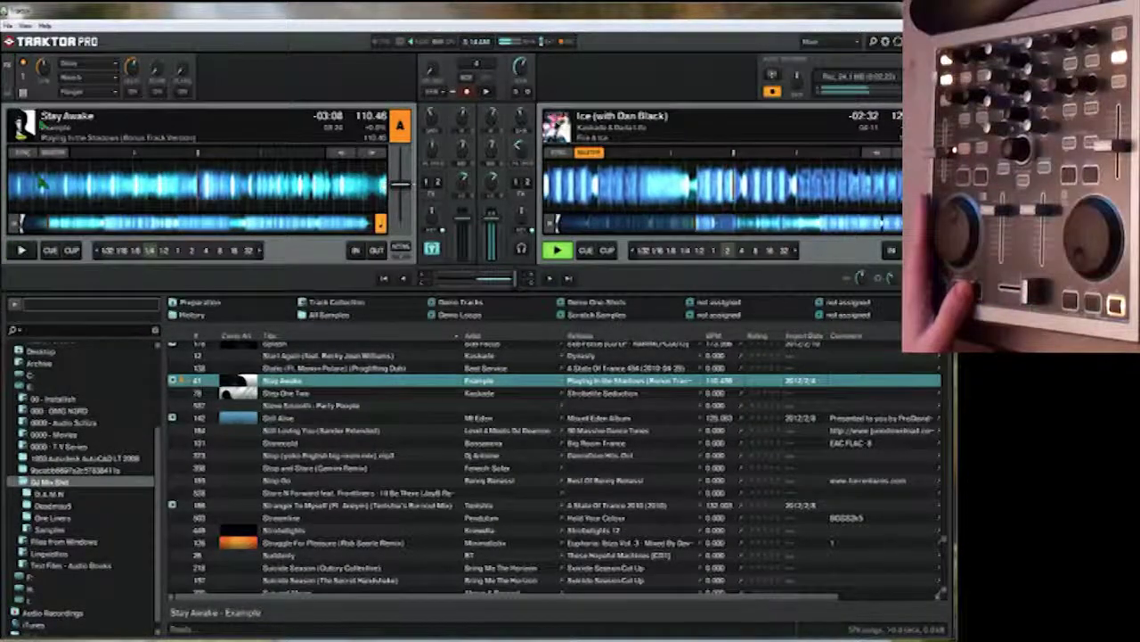
Set the first effect slot of FX unit 1 to Flanger
left_click(87, 63)
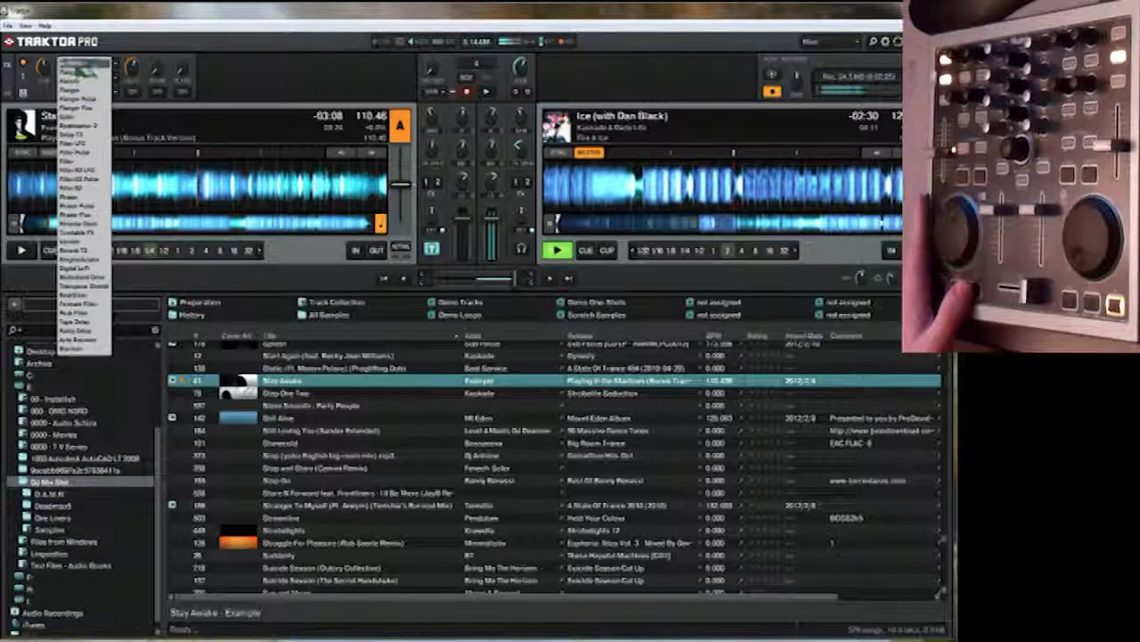
left_click(104, 71)
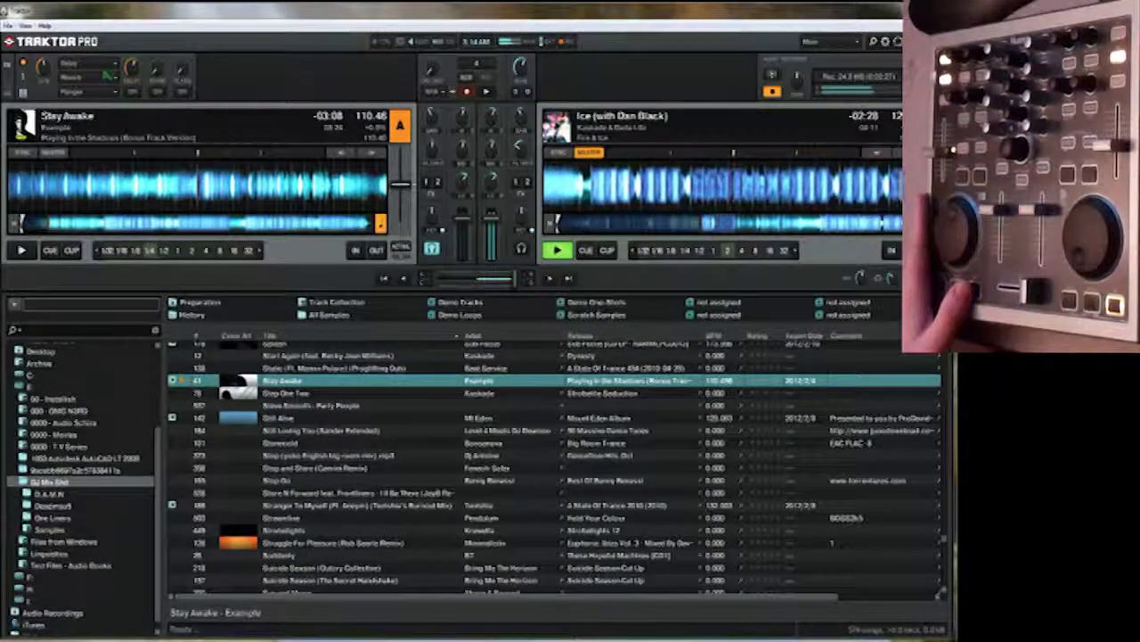
left_click(102, 67)
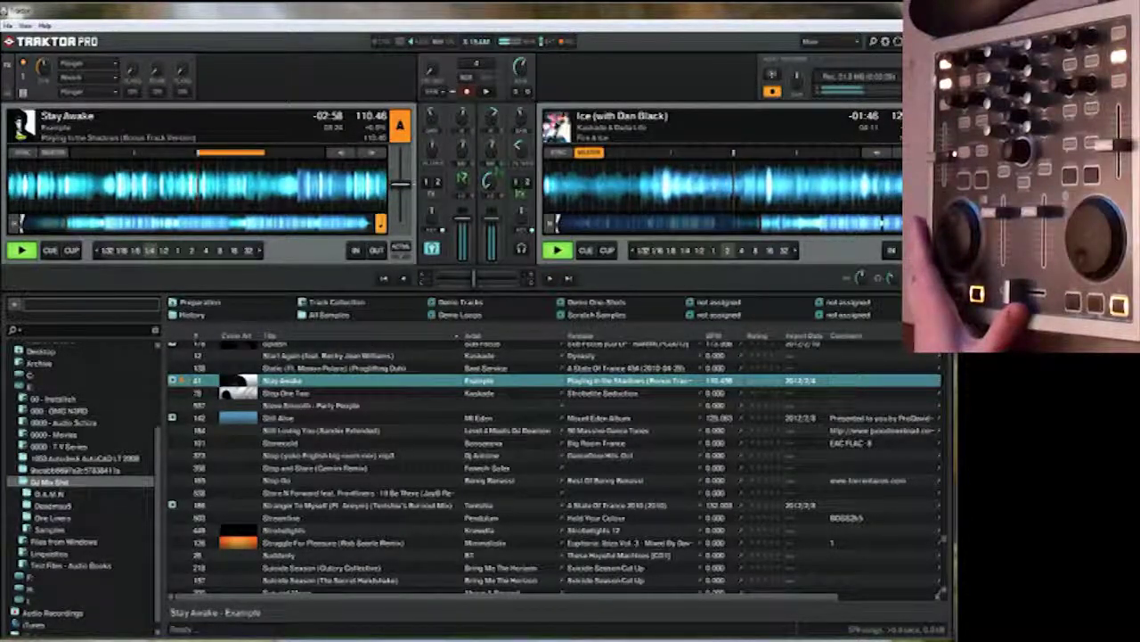
left_click(522, 250)
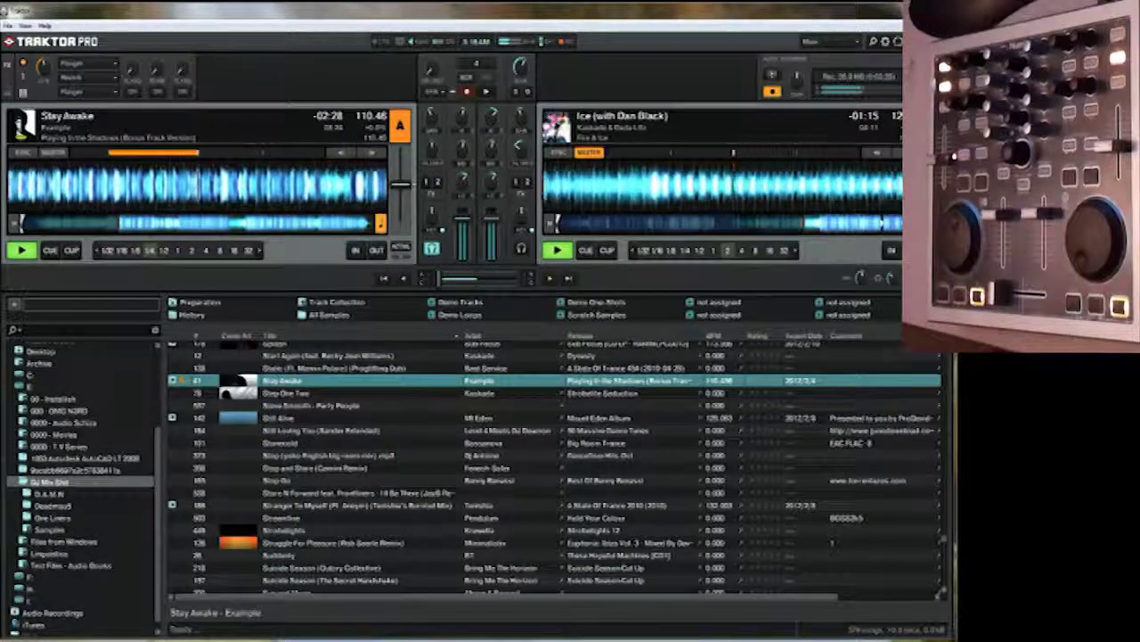
Find the track Internet Friends in the track list and load it onto deck B
left_click(498, 522)
scroll(498, 521, "down", 8)
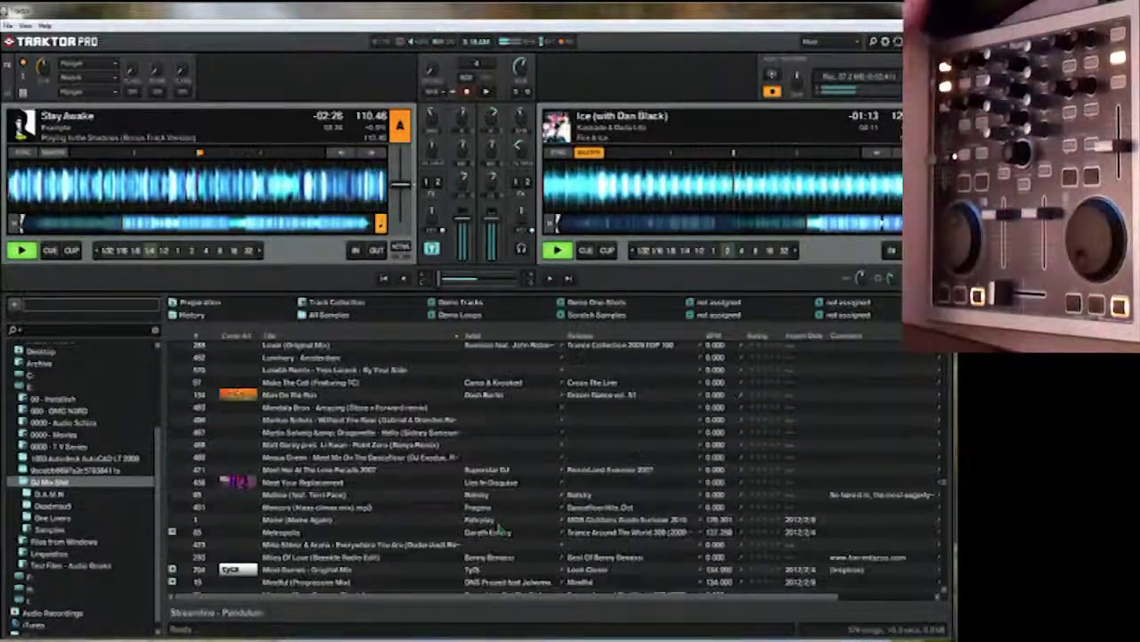
scroll(390, 484, "up", 2)
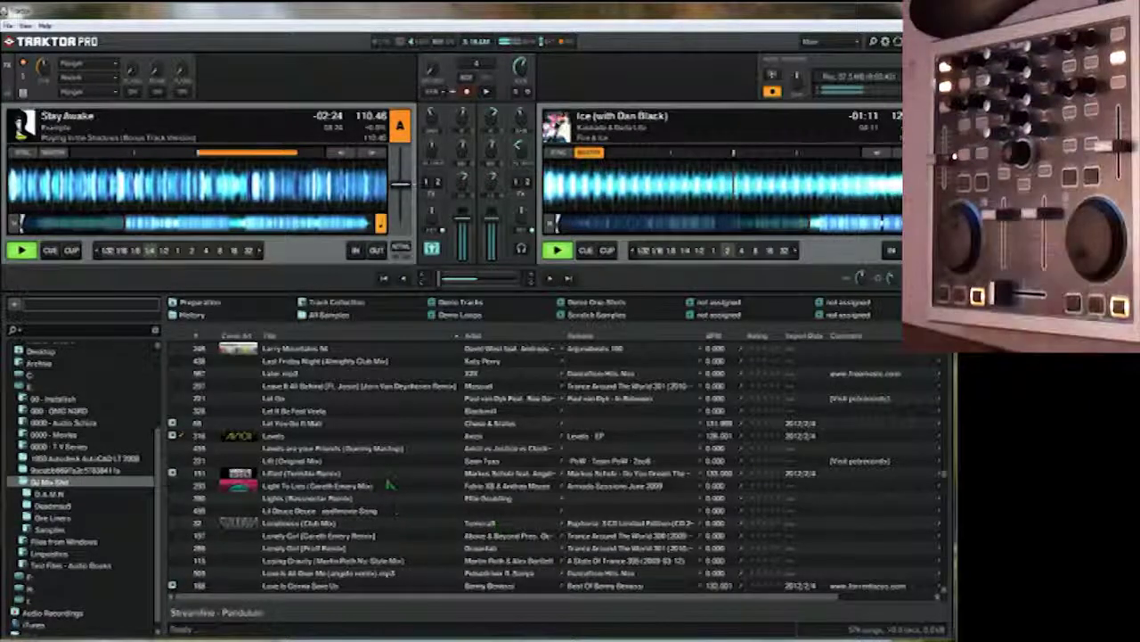
scroll(389, 484, "up", 4)
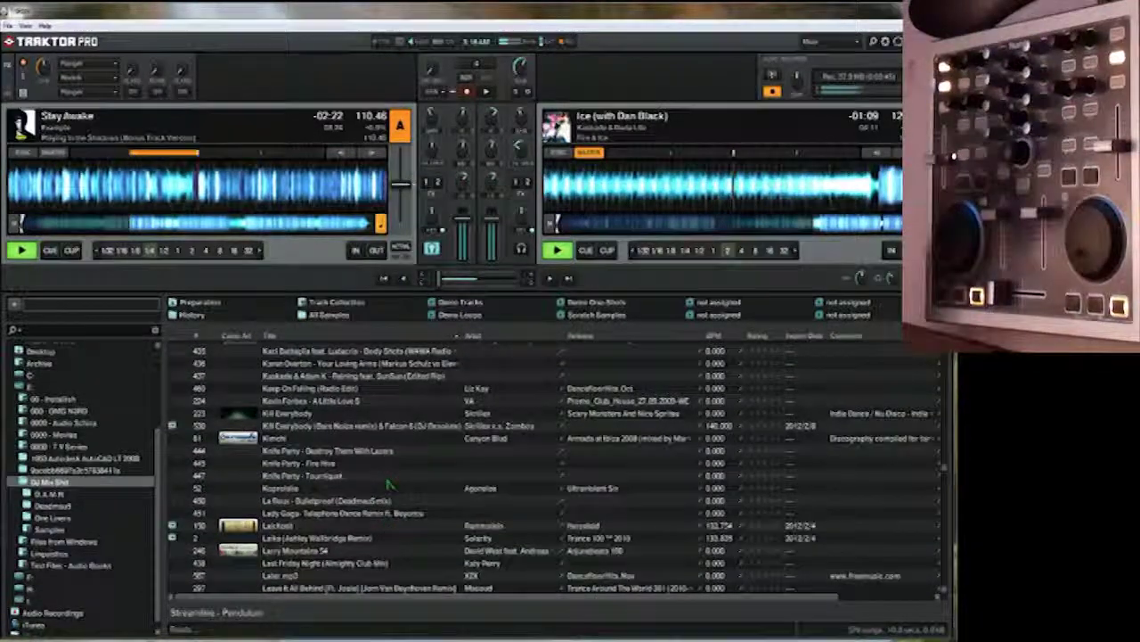
scroll(390, 482, "up", 5)
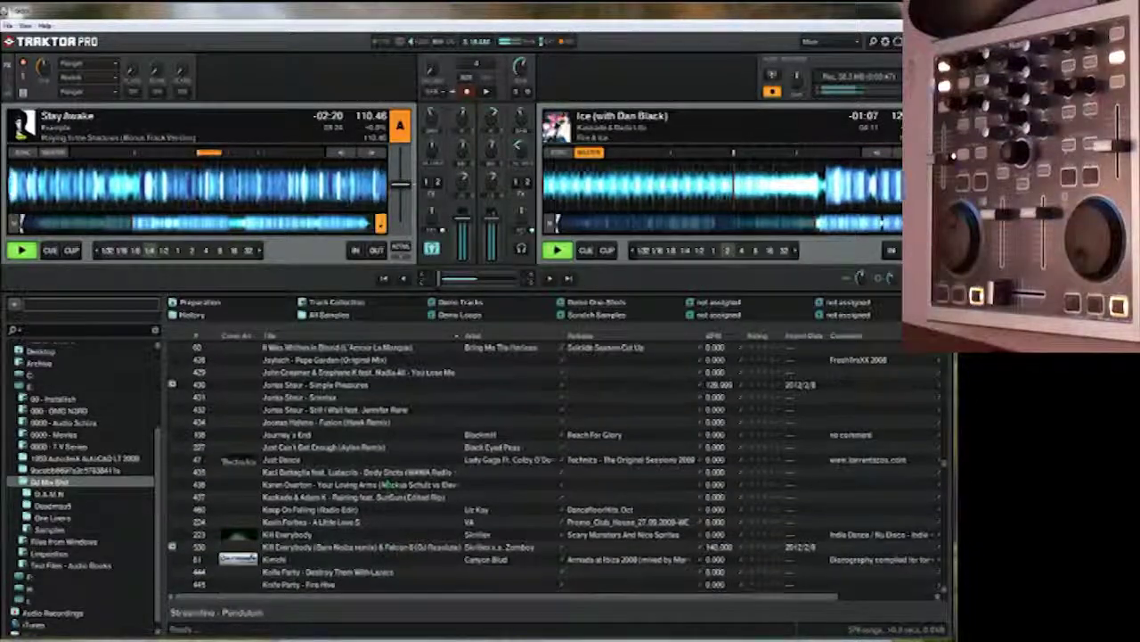
scroll(390, 484, "down", 5)
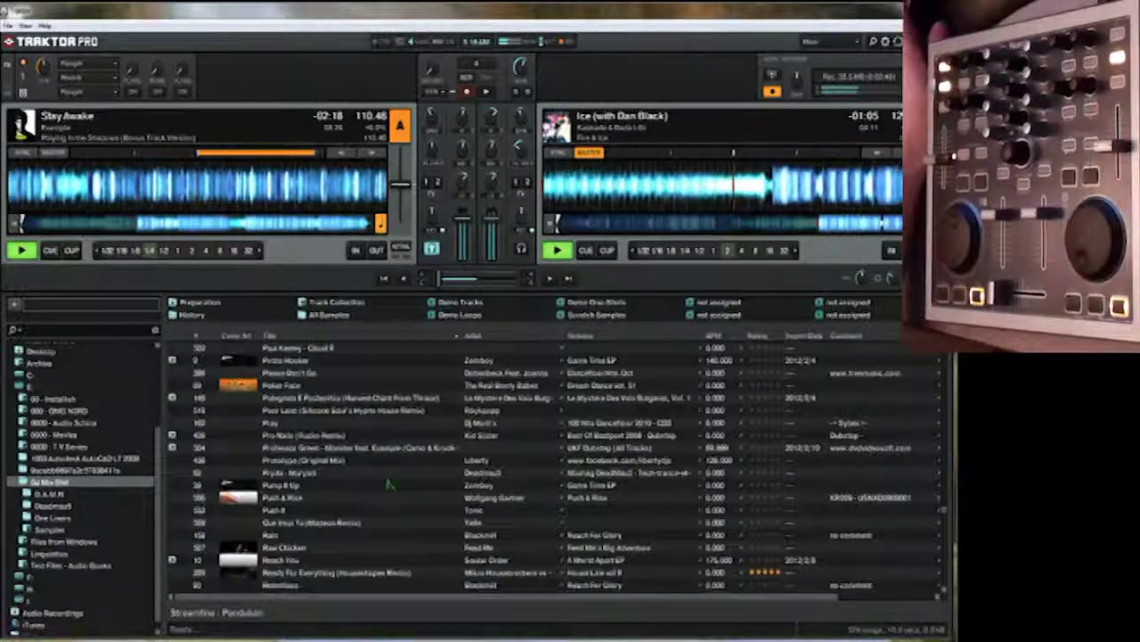
scroll(389, 484, "up", 15)
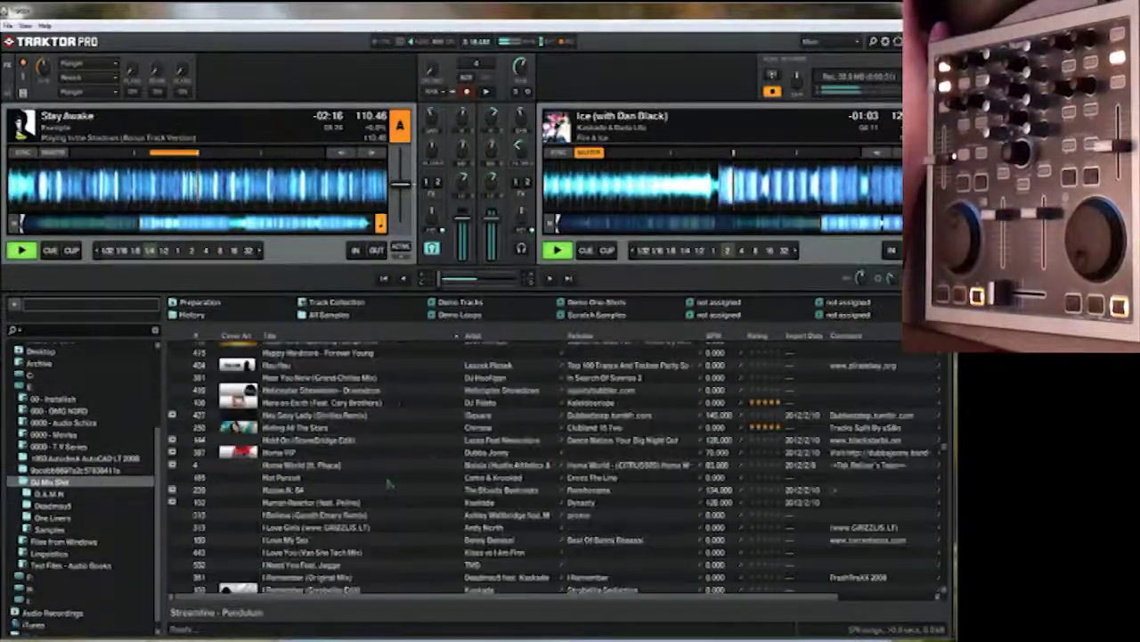
scroll(390, 484, "up", 4)
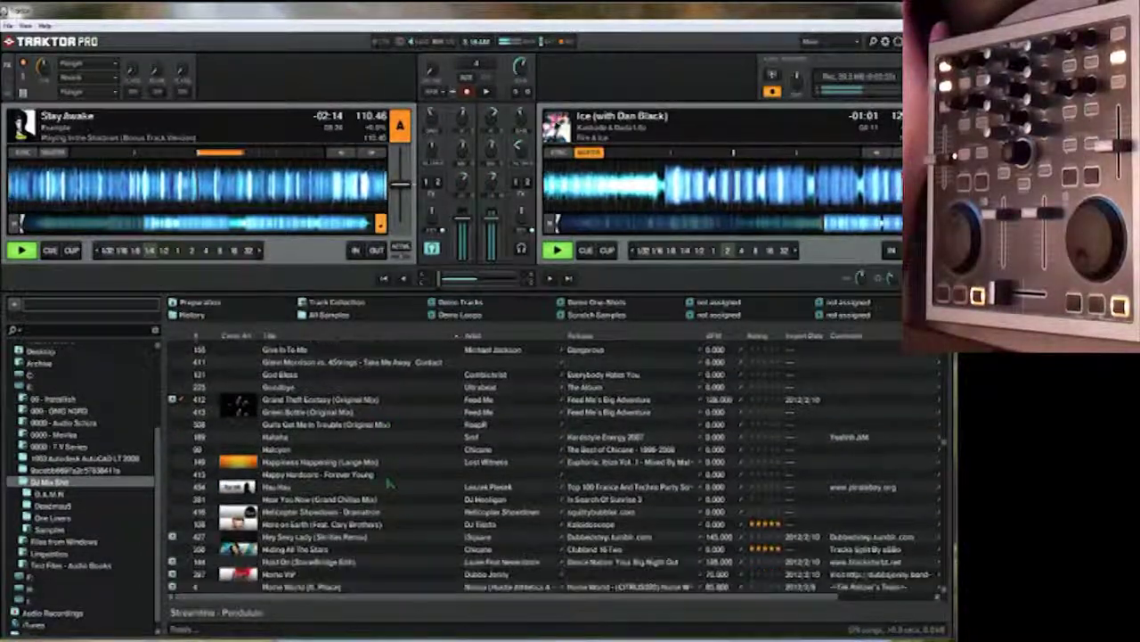
scroll(389, 482, "down", 5)
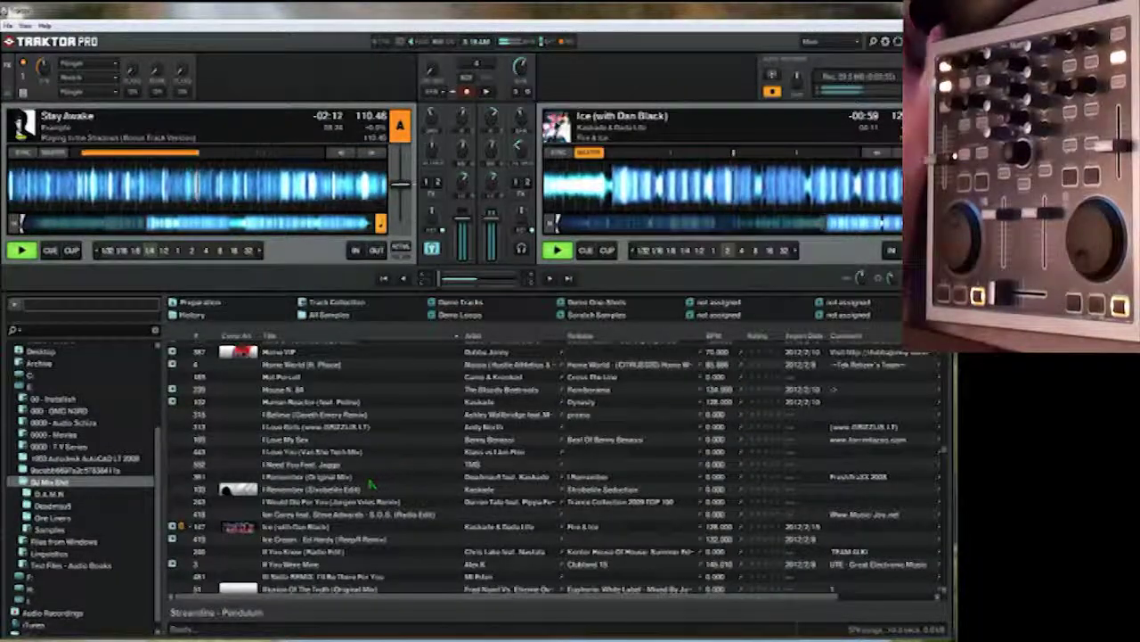
scroll(360, 492, "down", 1)
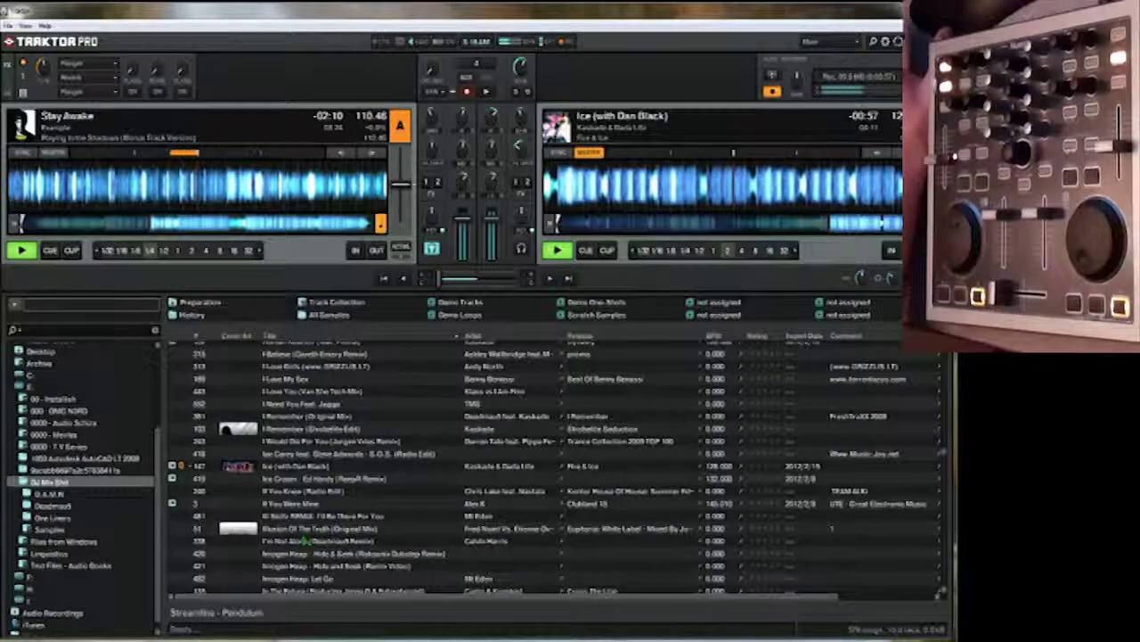
scroll(306, 539, "down", 2)
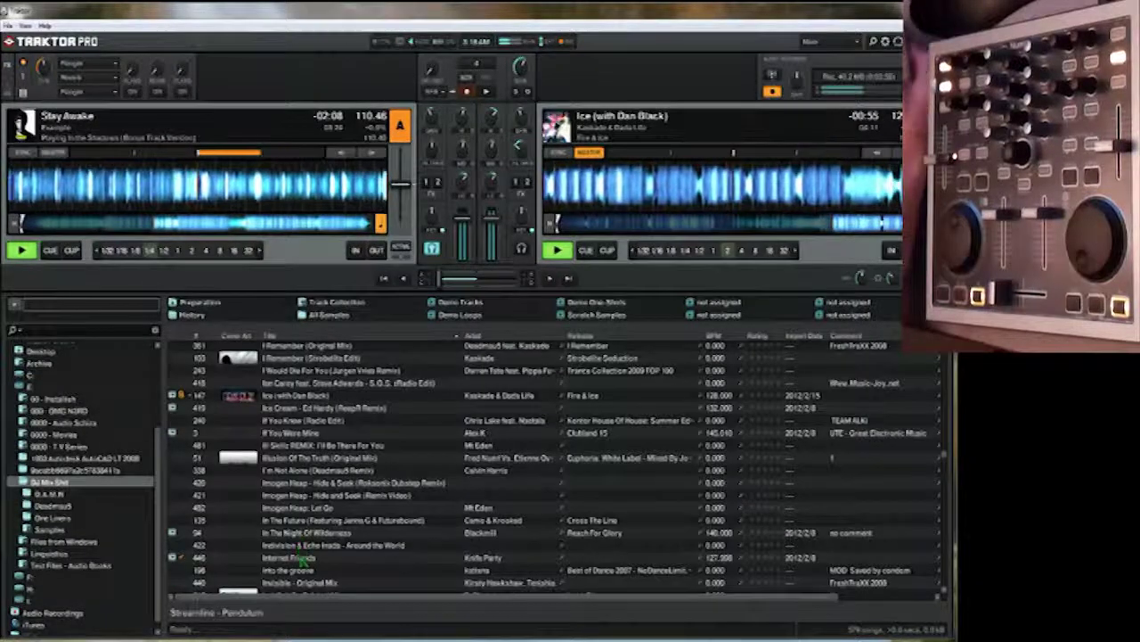
left_click(303, 559)
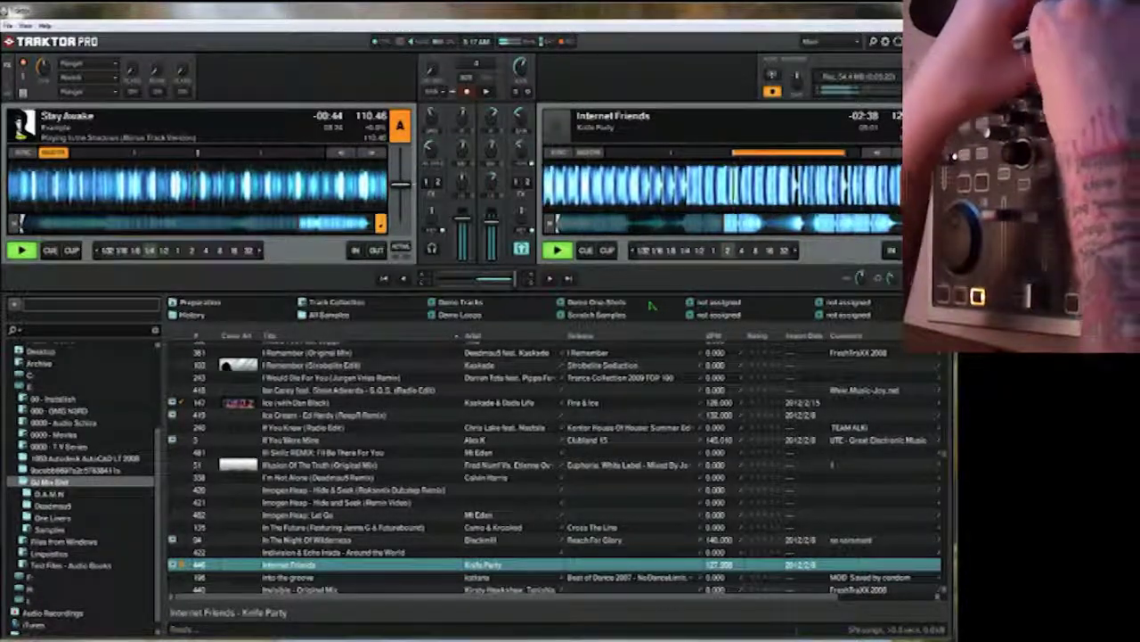
Find Grand Theft Ecstasy (Original Mix), load it onto deck A and skip playback ahead to an early section of the track
left_click(521, 491)
scroll(520, 491, "down", 8)
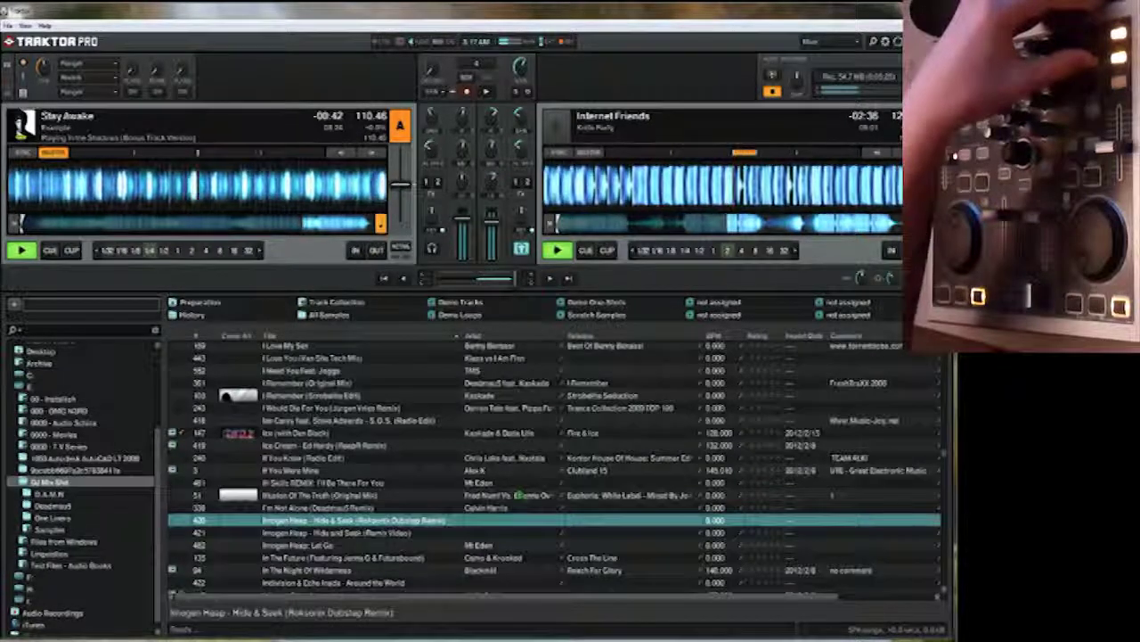
scroll(520, 493, "down", 4)
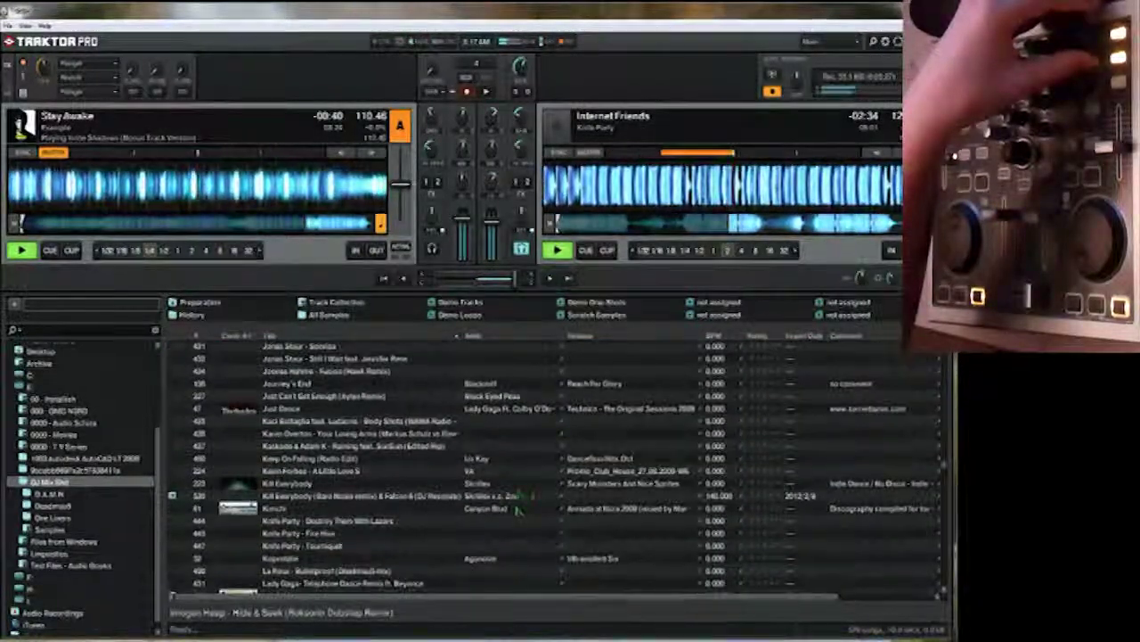
scroll(513, 513, "up", 3)
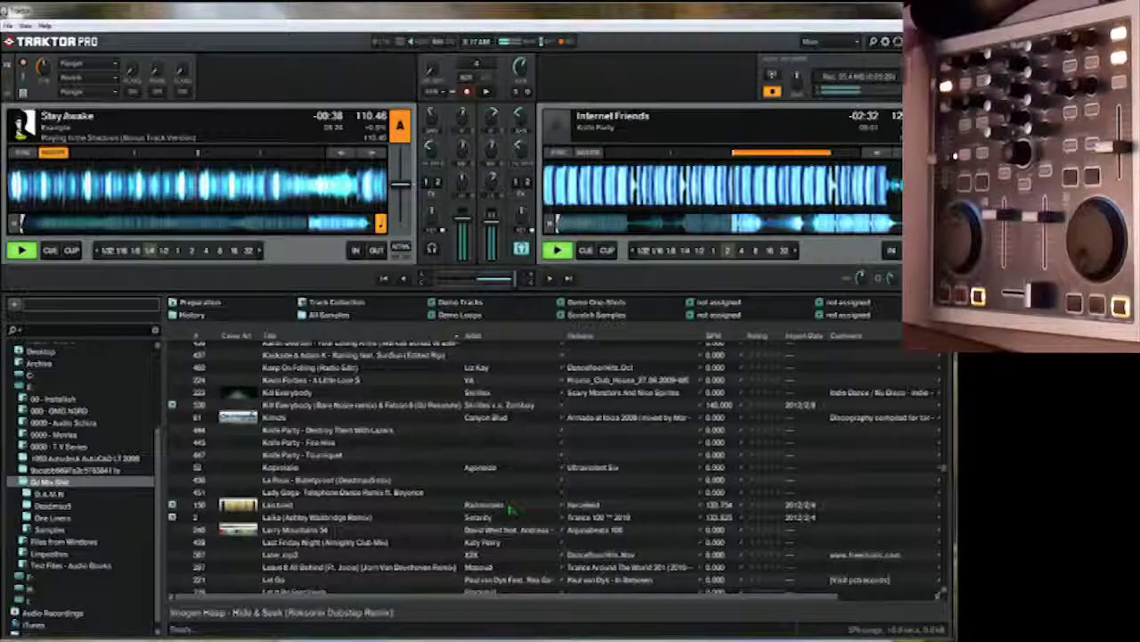
scroll(511, 511, "up", 8)
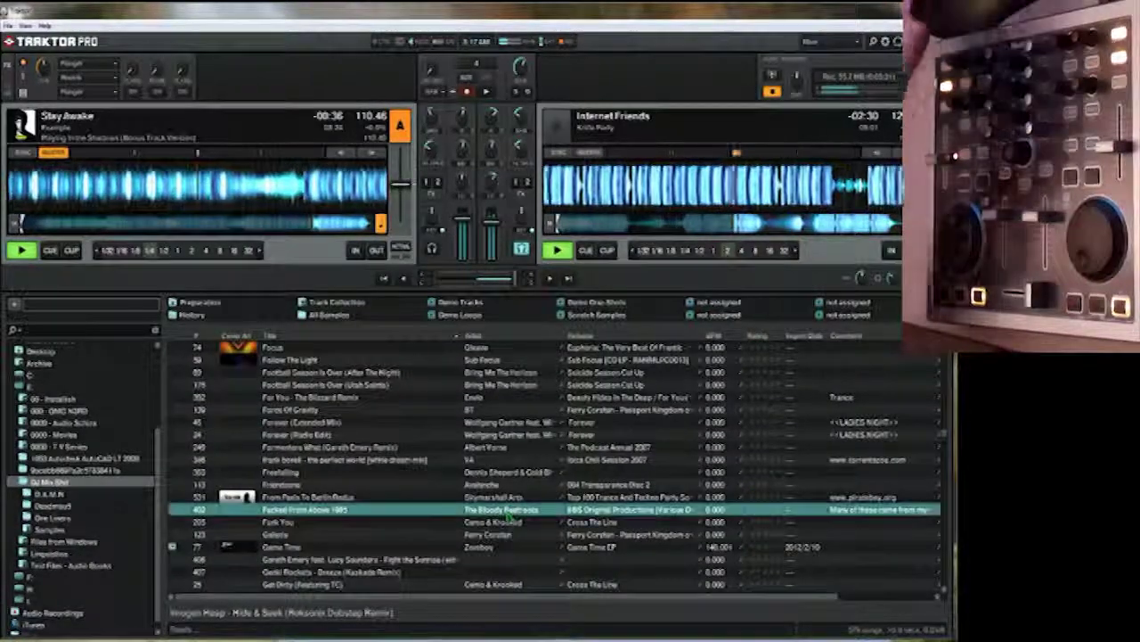
scroll(510, 517, "down", 3)
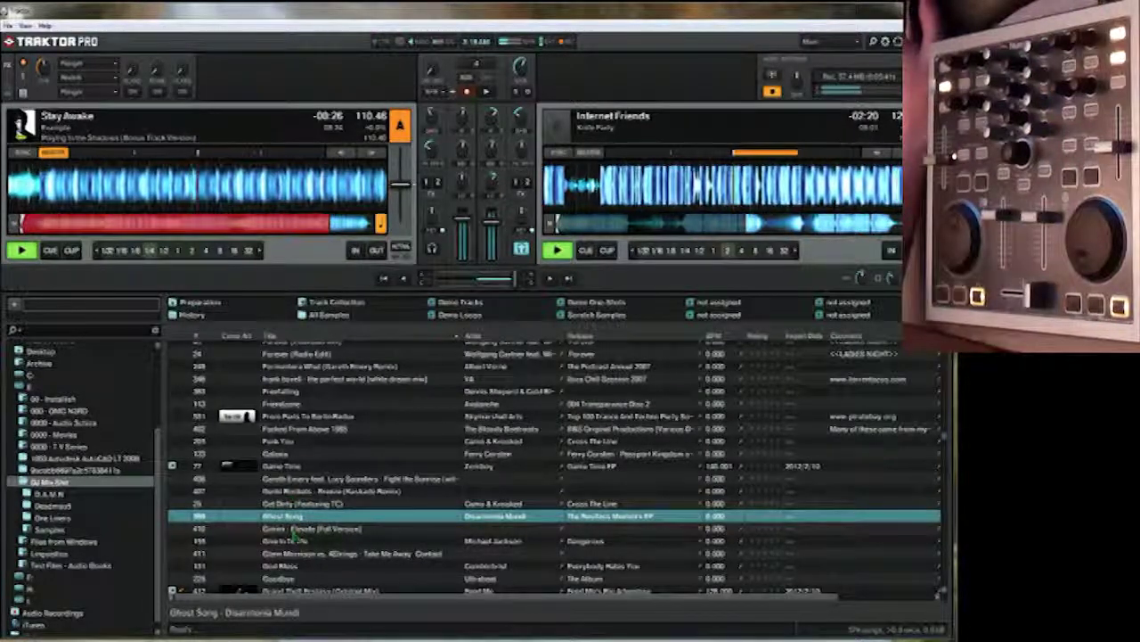
key("Down")
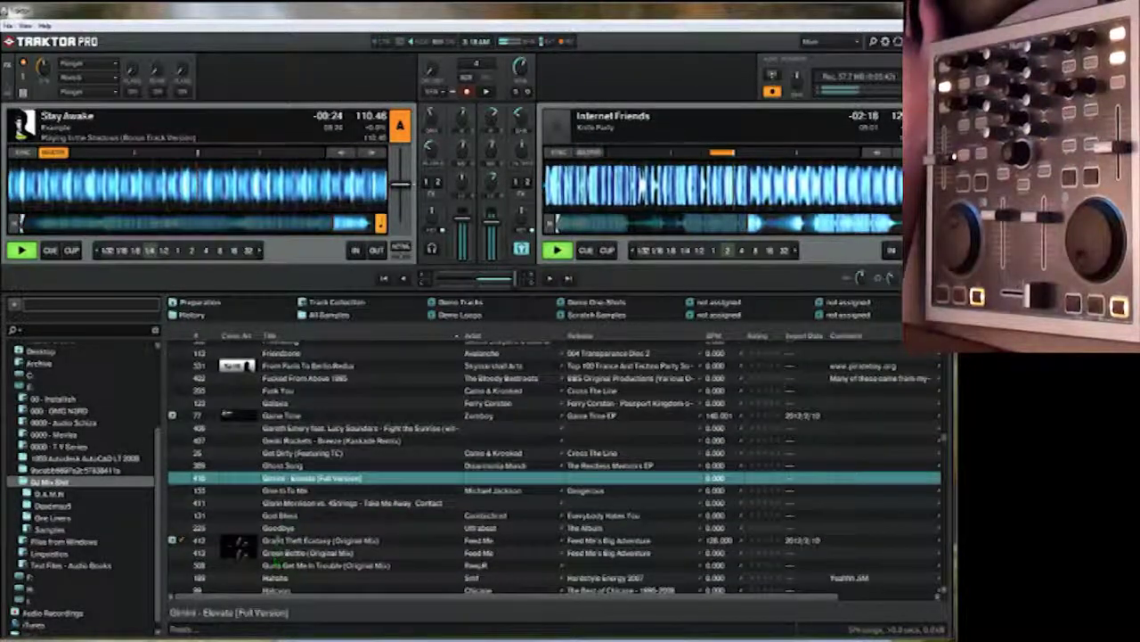
key("Down")
key("Down")
key("Down")
key("Down")
key("Down")
key("ctrl+Left")
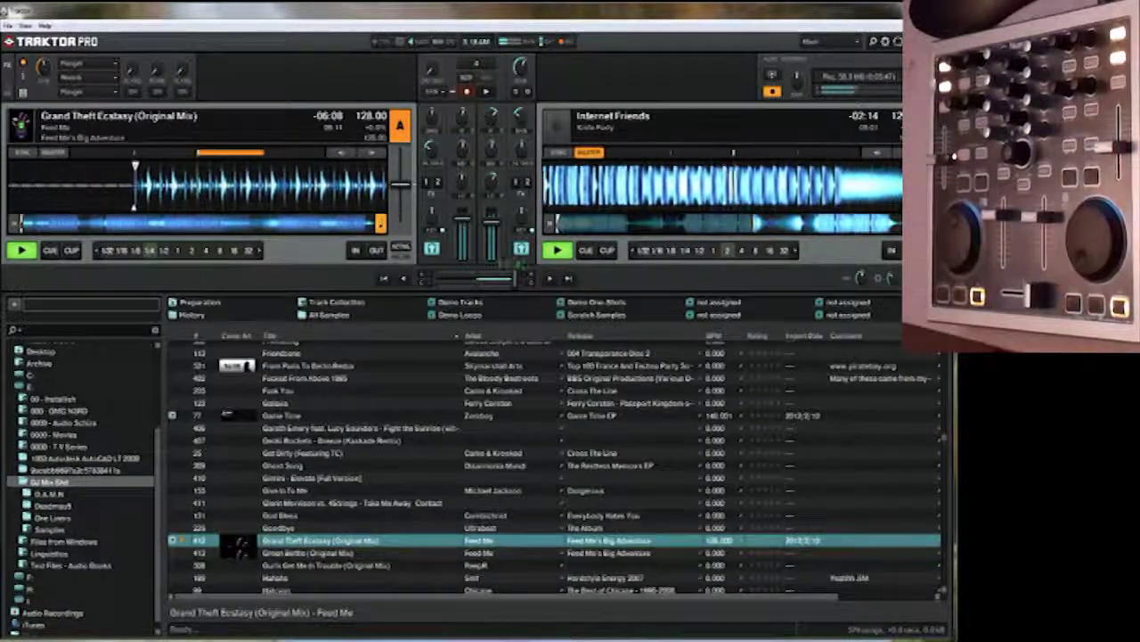
left_click(80, 225)
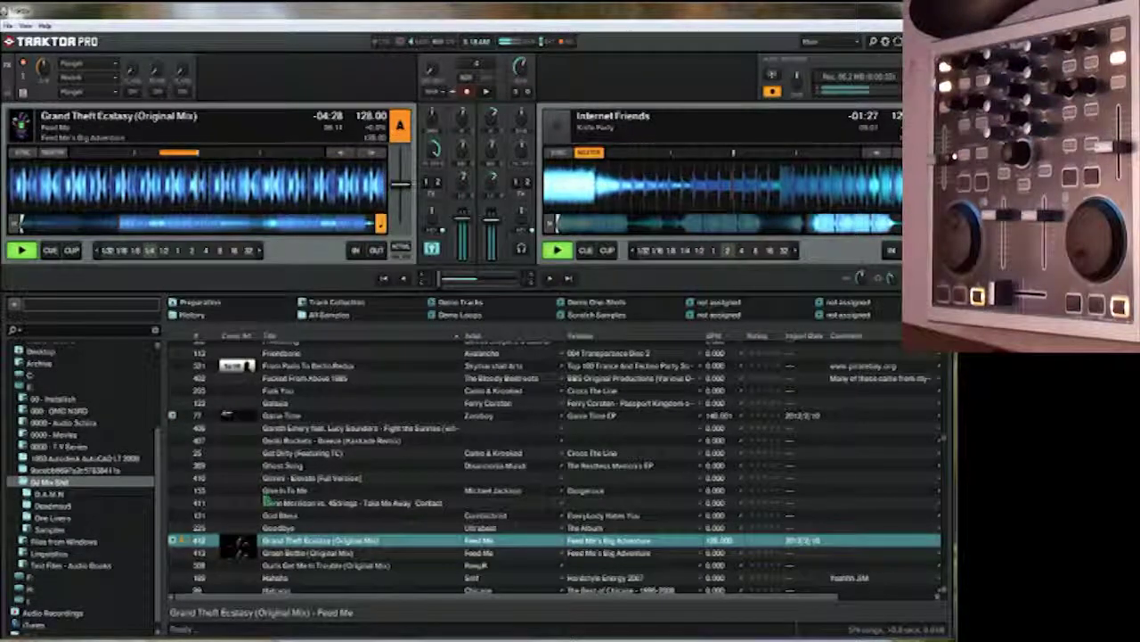
Find Dark Side Of The Tomahawk (Myon & Shane 54 Mashup) in the track list and load it onto deck B
key("Up")
key("Up")
key("Up")
key("Up")
scroll(552, 463, "up", 12)
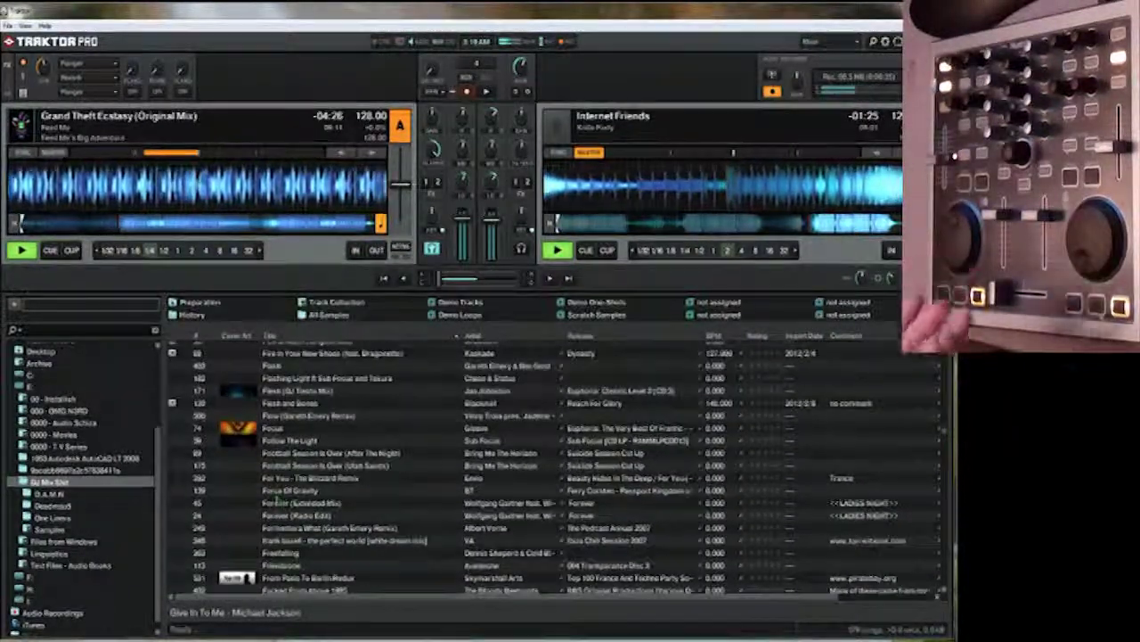
scroll(552, 463, "up", 12)
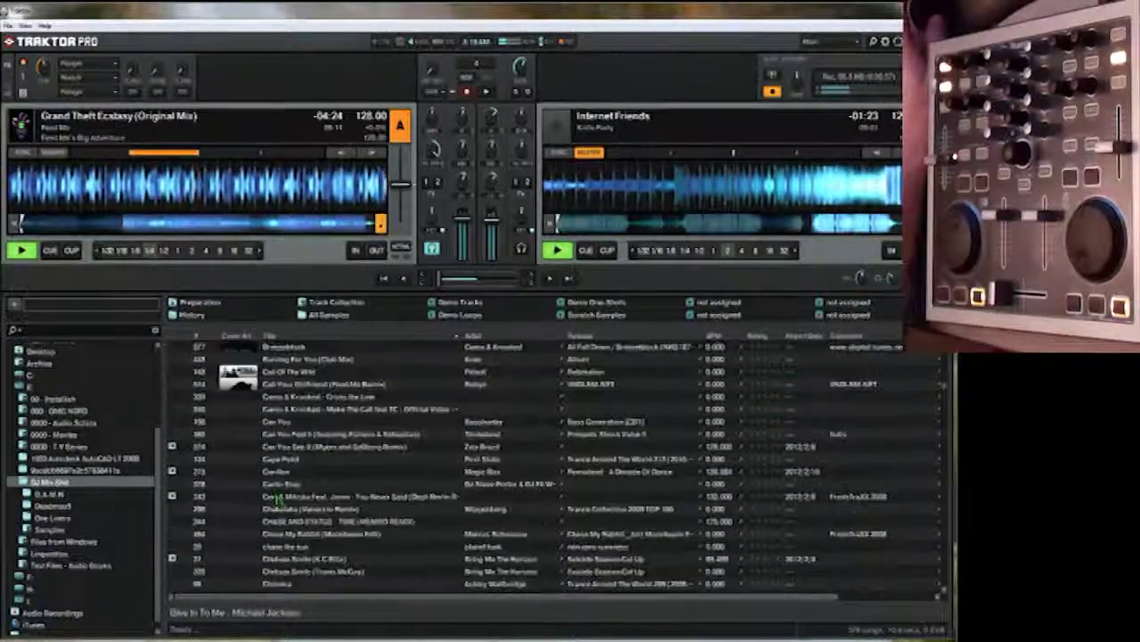
scroll(286, 464, "down", 10)
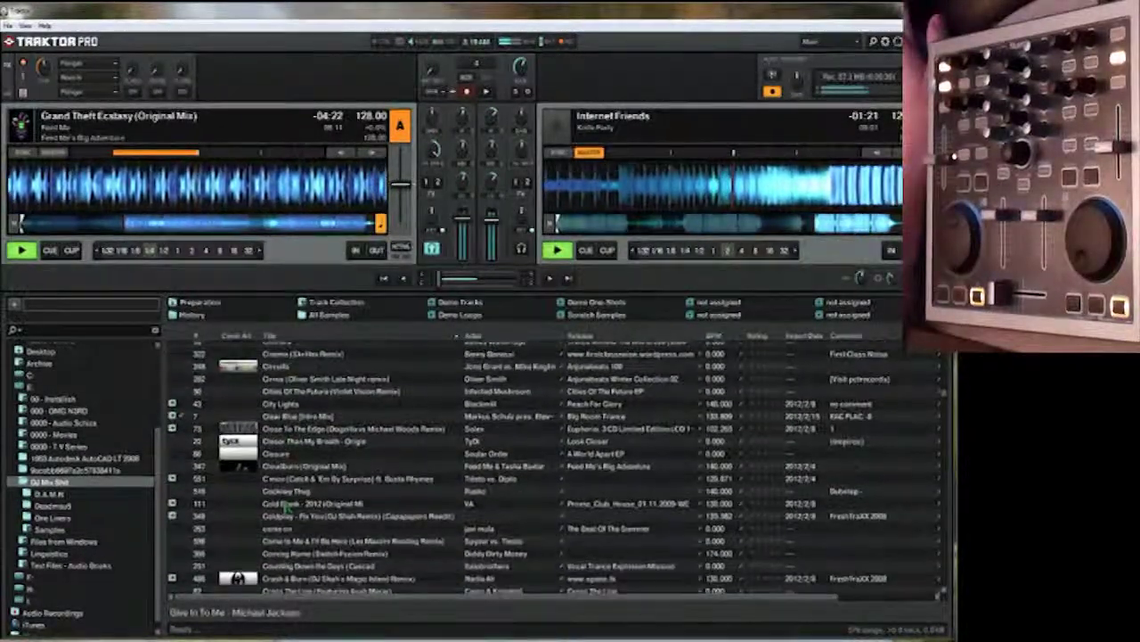
scroll(270, 501, "down", 5)
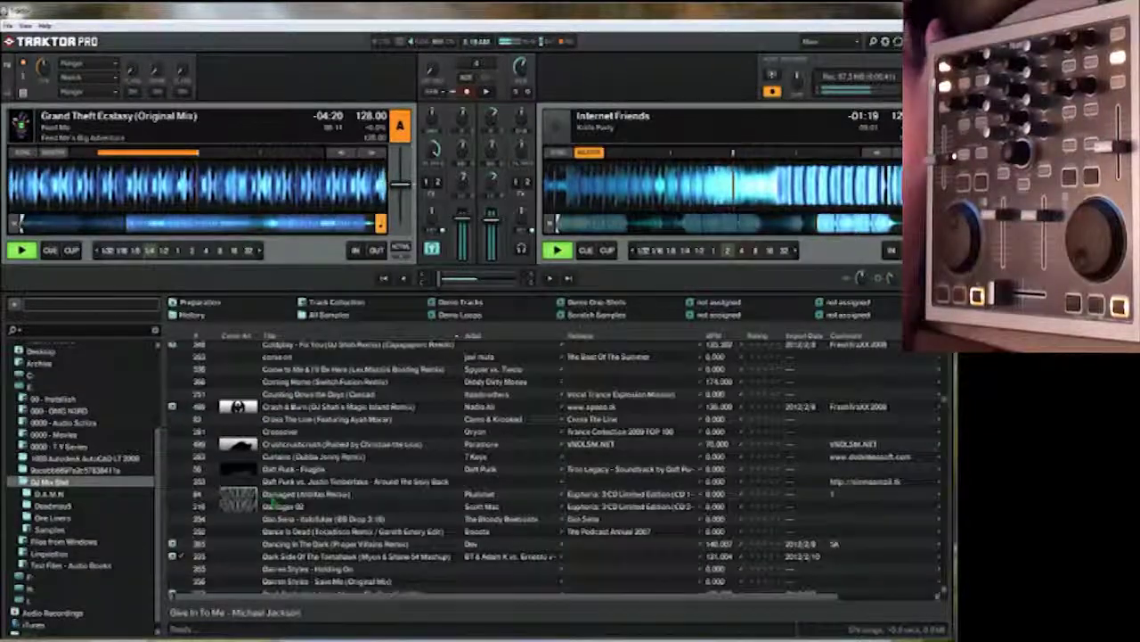
left_click(270, 515)
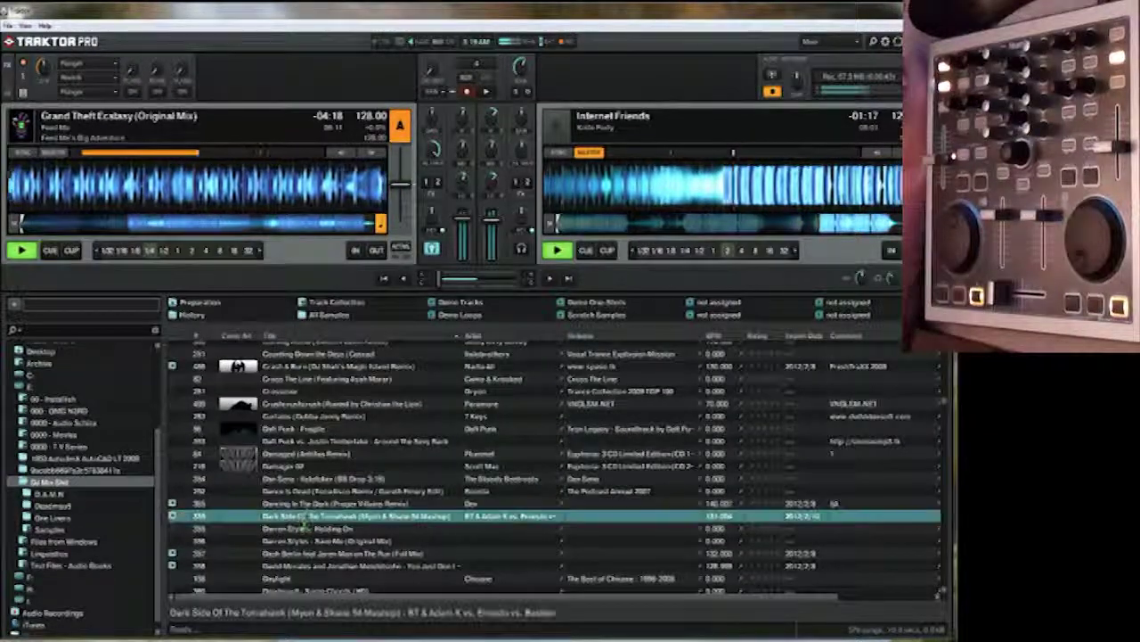
scroll(270, 521, "up", 1)
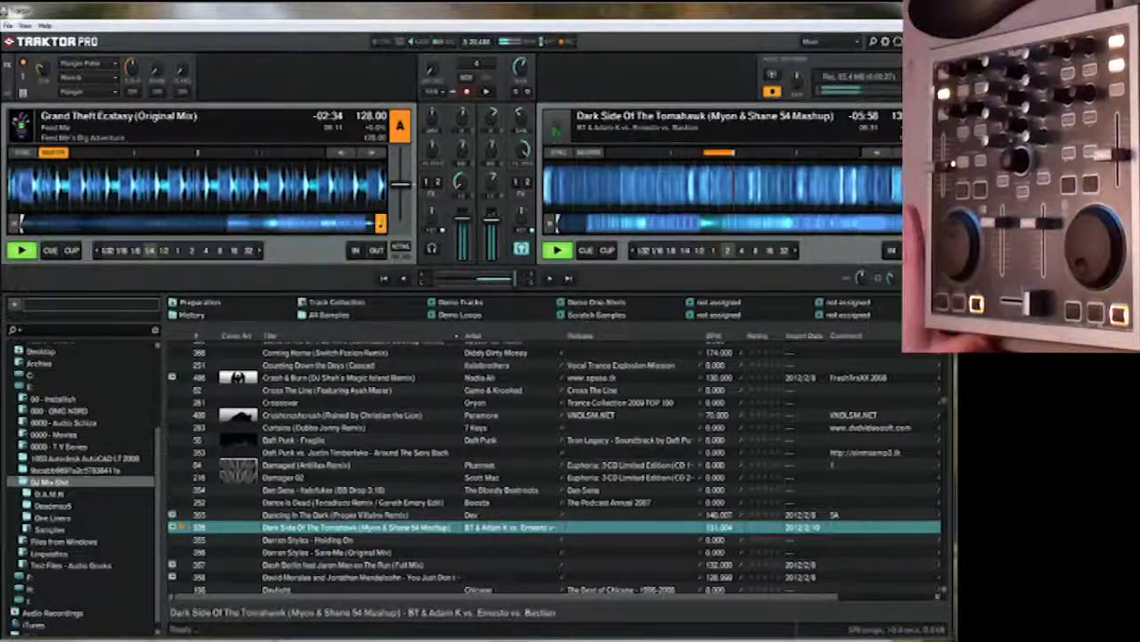
Find Sanctuary (Ft. Lucy Saunders) in the track list, load it onto deck A and turn off deck B's headphone cue
left_click(428, 453)
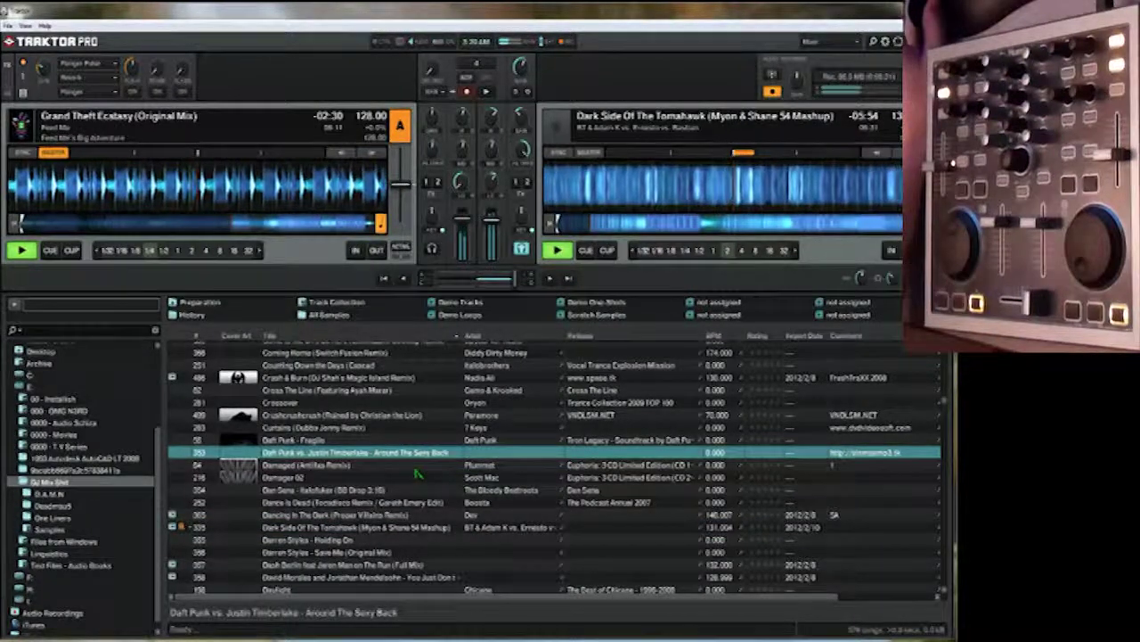
scroll(417, 474, "down", 10)
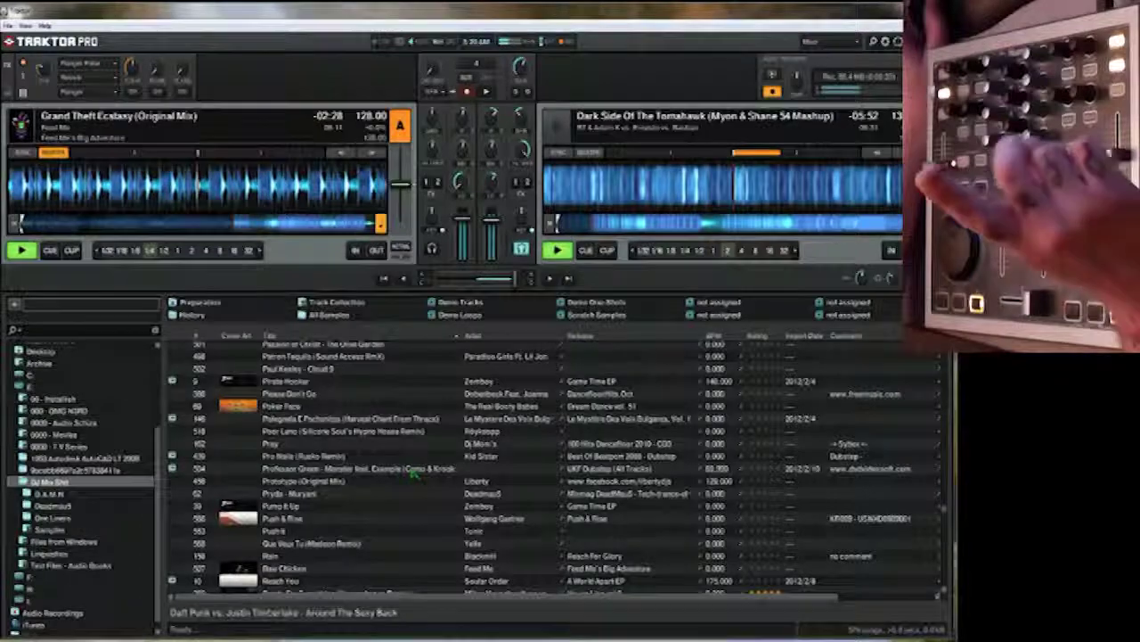
scroll(413, 472, "down", 5)
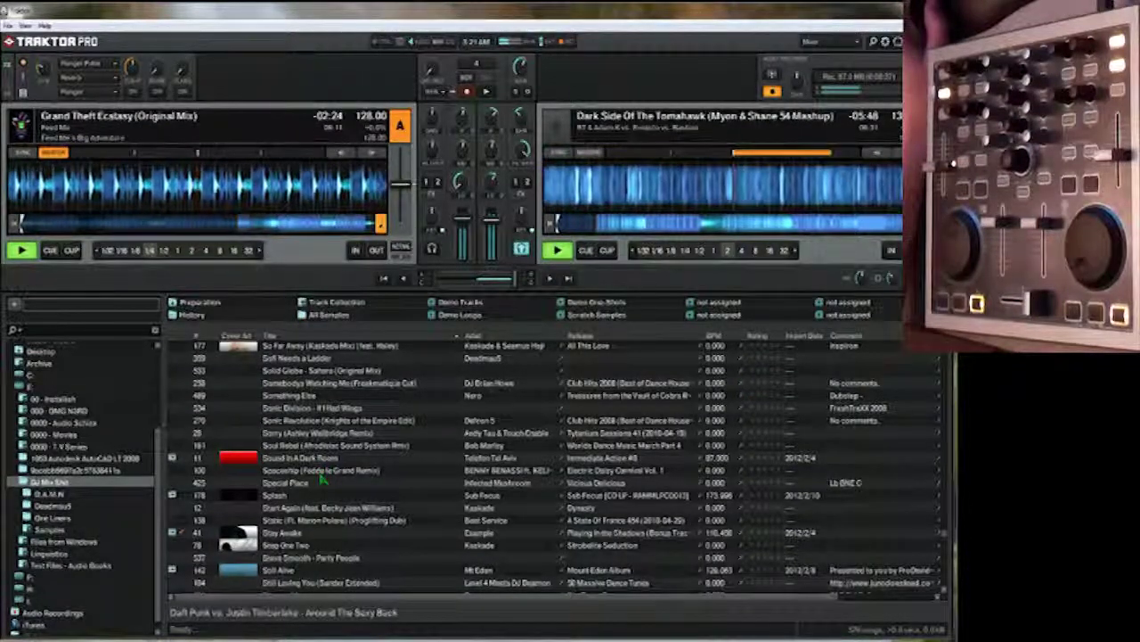
scroll(325, 480, "up", 1)
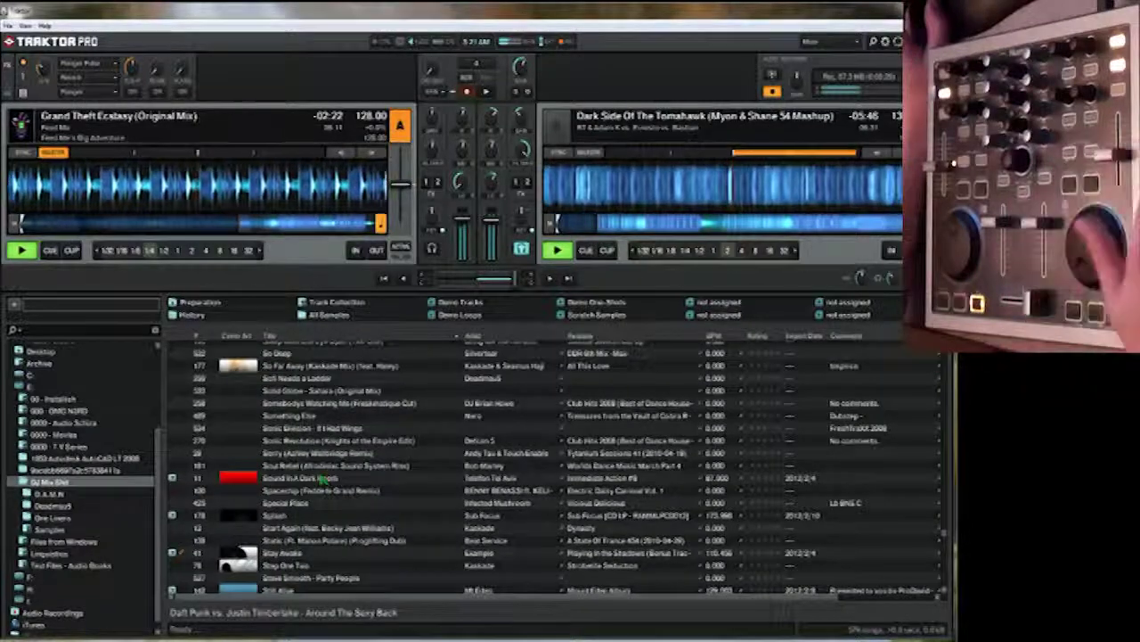
scroll(322, 479, "up", 5)
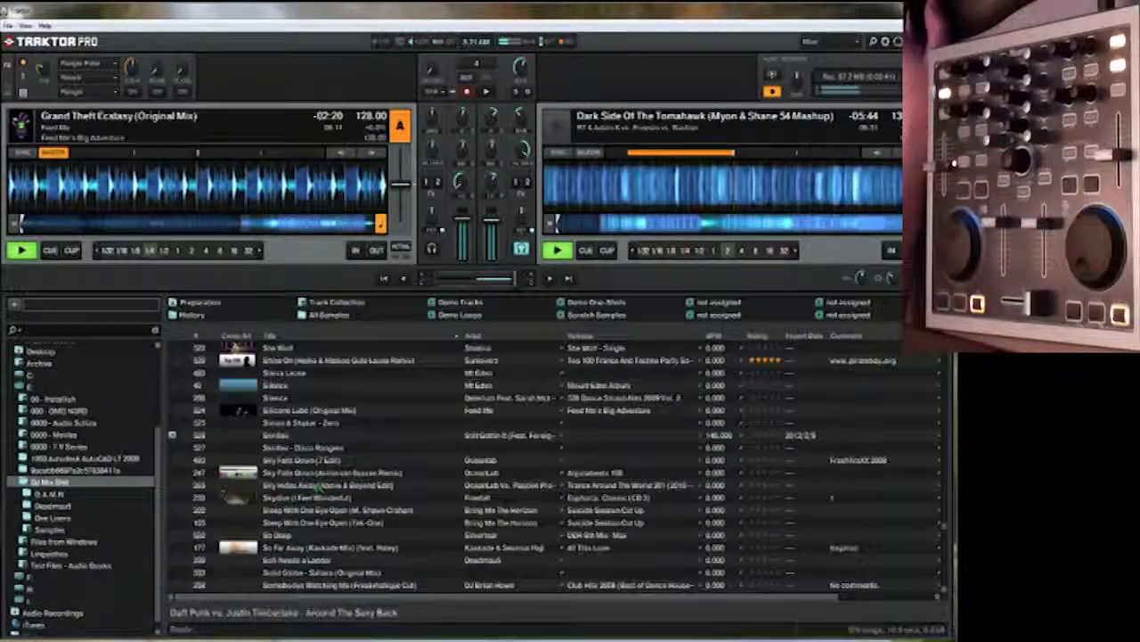
scroll(312, 483, "up", 6)
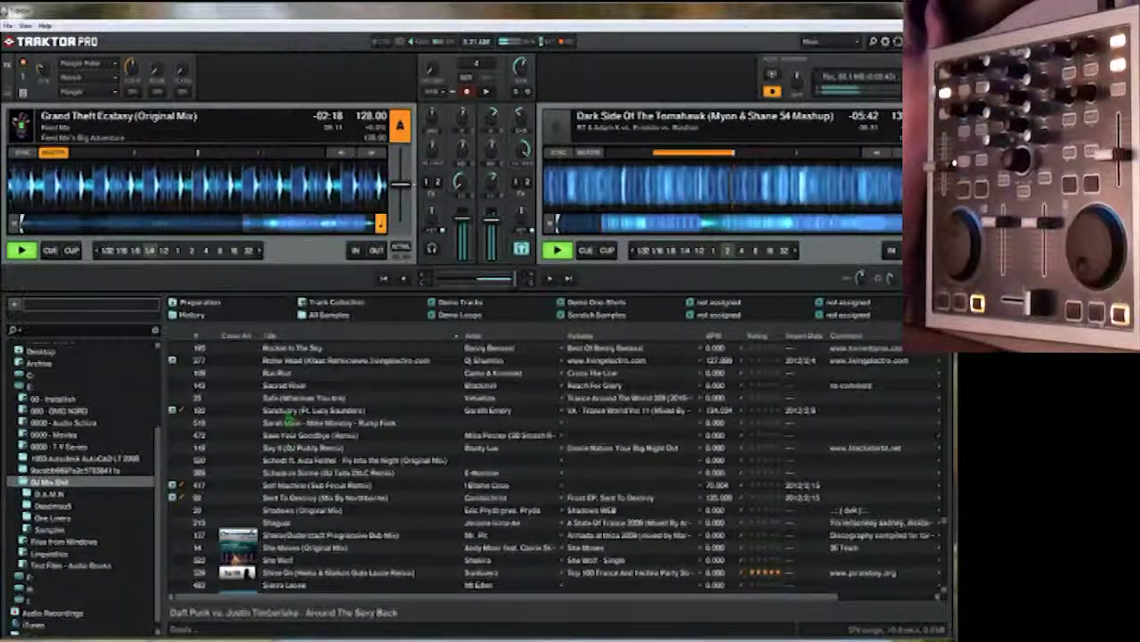
left_click(285, 420)
key("Up")
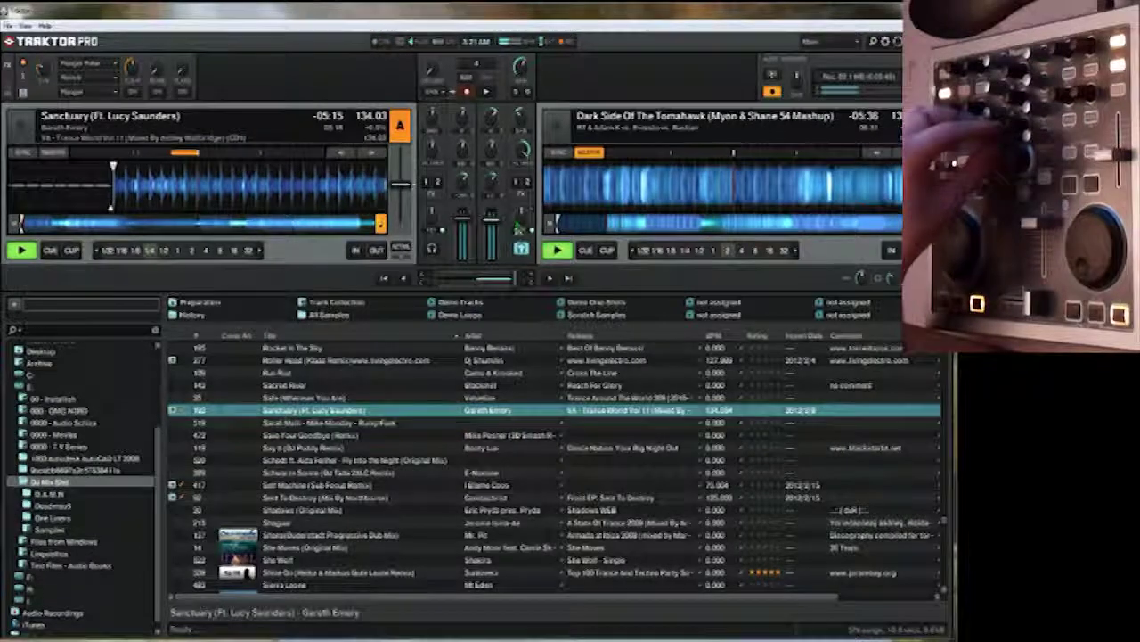
left_click(521, 248)
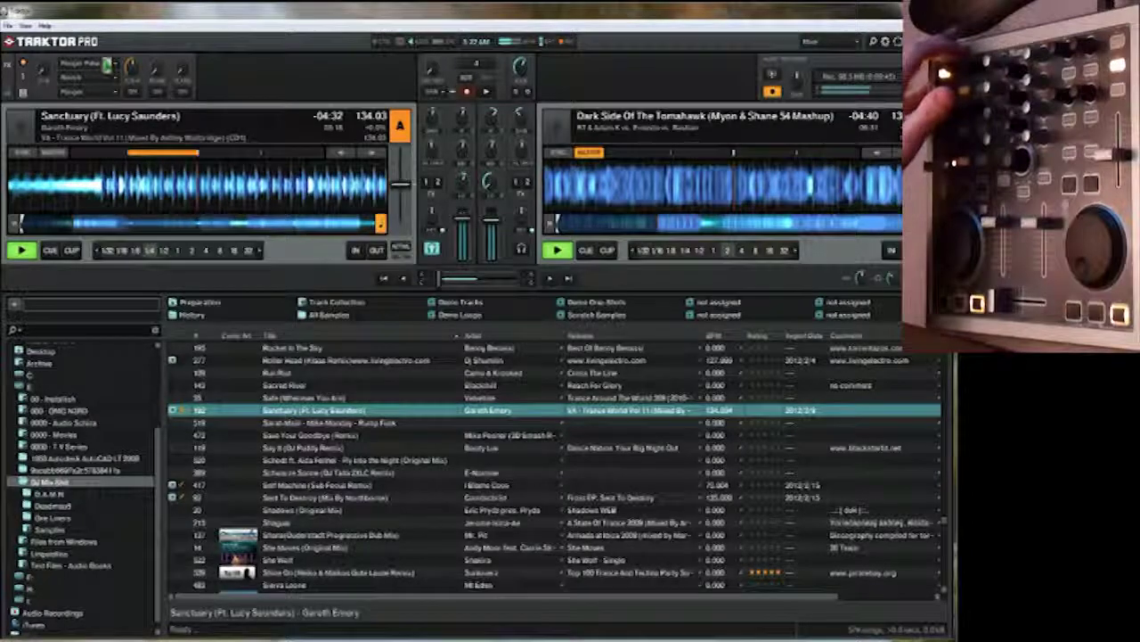
Change the first effect slot of FX unit 1 from the pulse variant to the plain Flanger
left_click(82, 63)
left_click(101, 99)
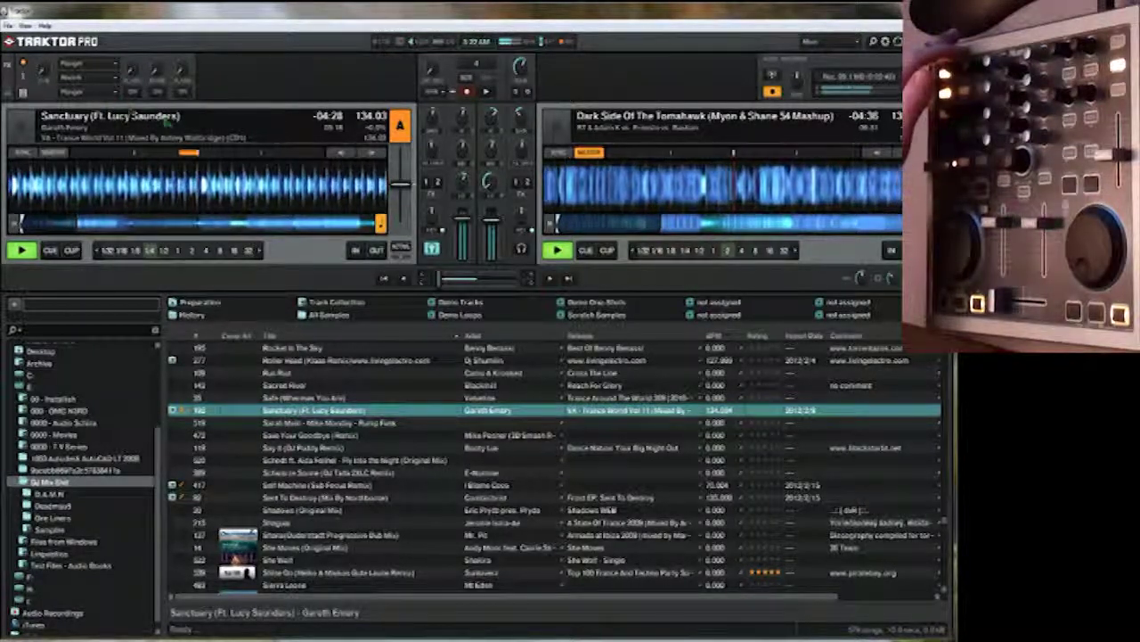
Find Roller Head (Klaas Remix) in the track list and load it onto deck B
left_click(339, 436)
scroll(340, 444, "down", 2)
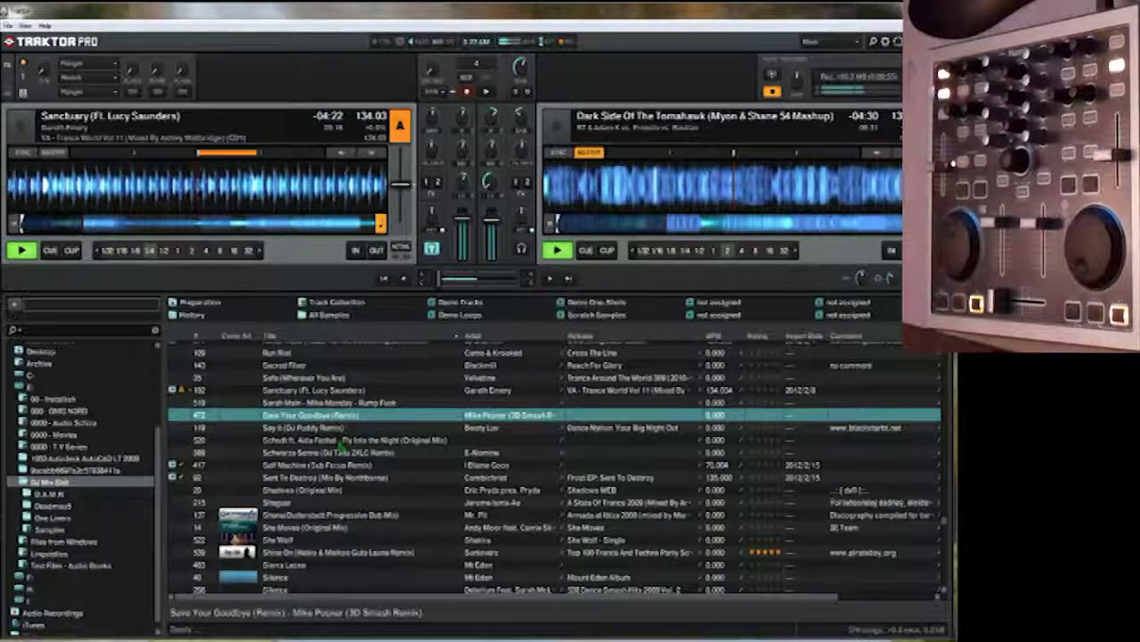
scroll(339, 445, "up", 4)
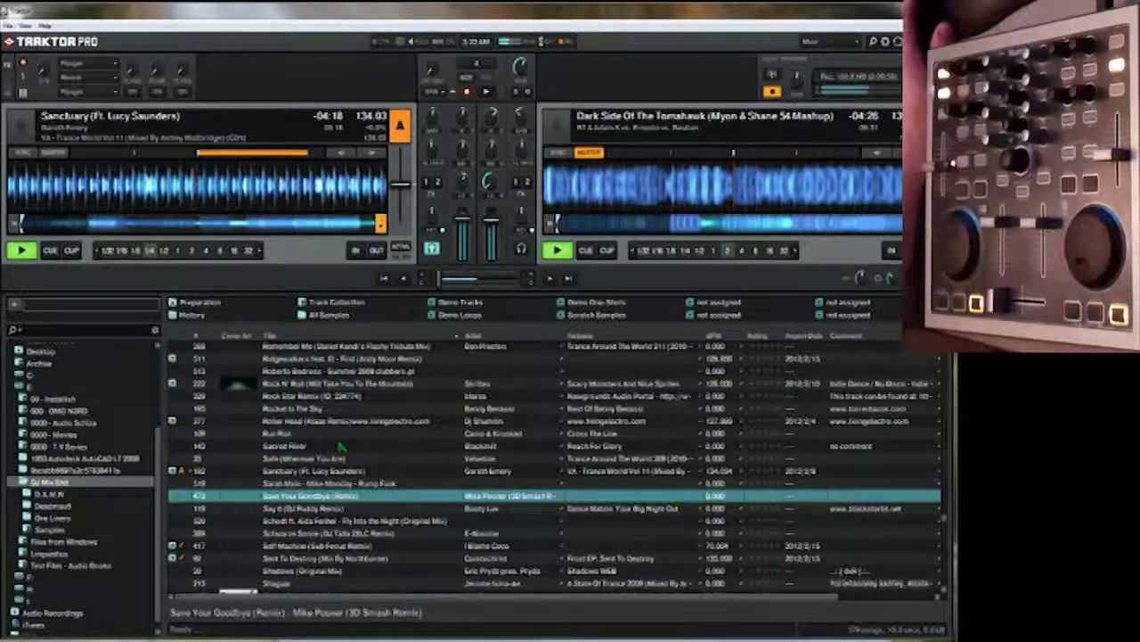
left_click_drag(314, 419, 704, 203)
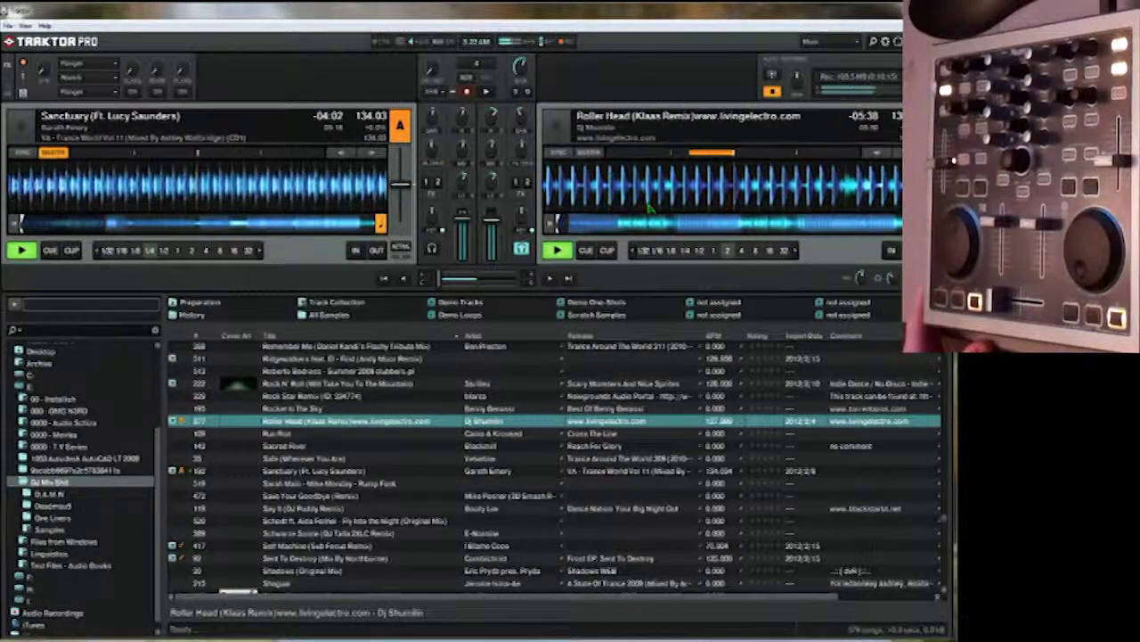
Audition several sections of Roller Head on deck B, then return playback to an early section of the track
left_click(613, 224)
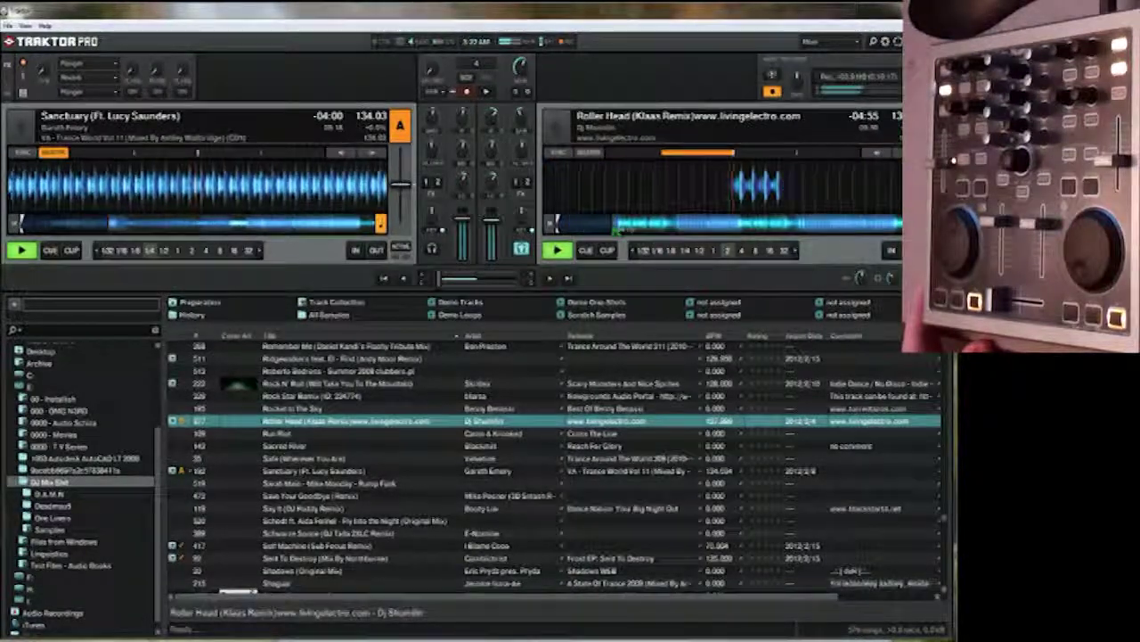
left_click(628, 225)
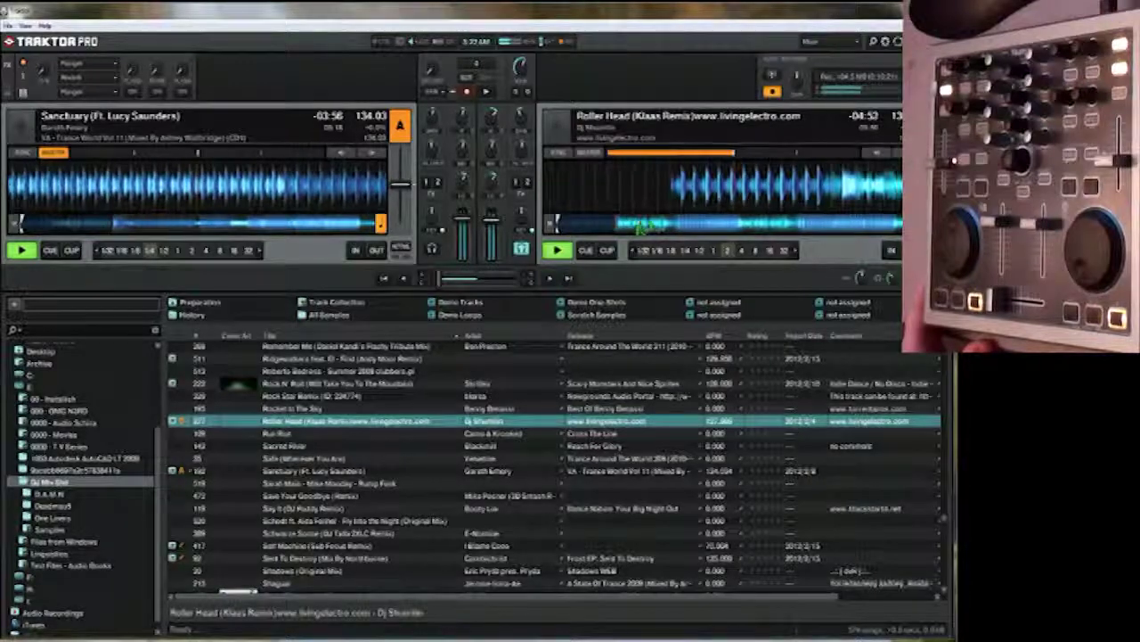
left_click(691, 225)
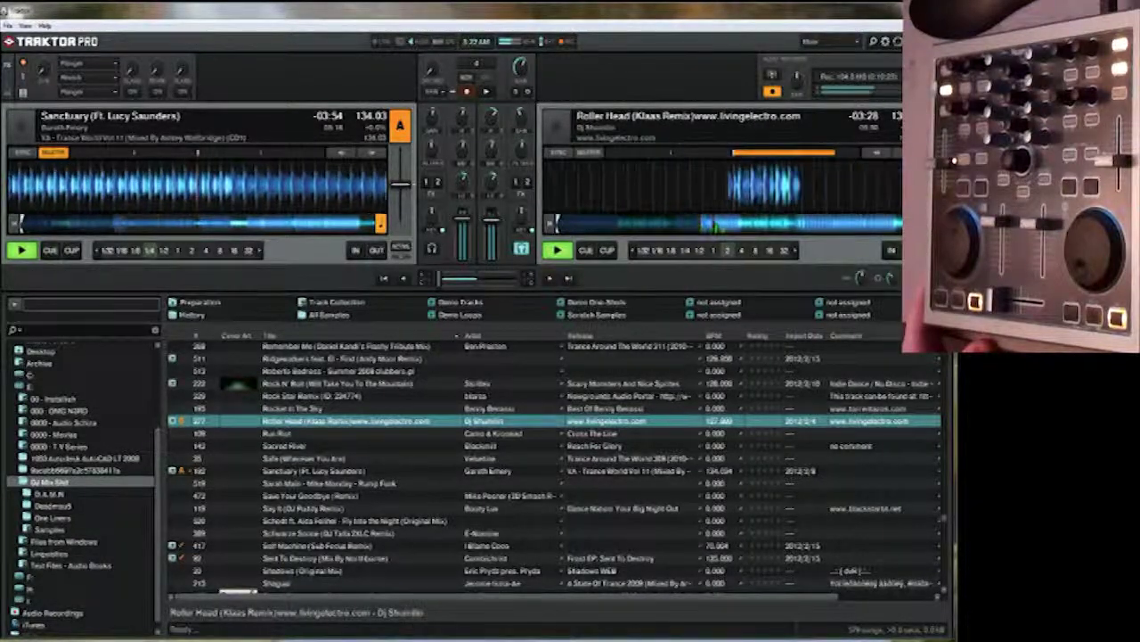
left_click(756, 225)
left_click(606, 226)
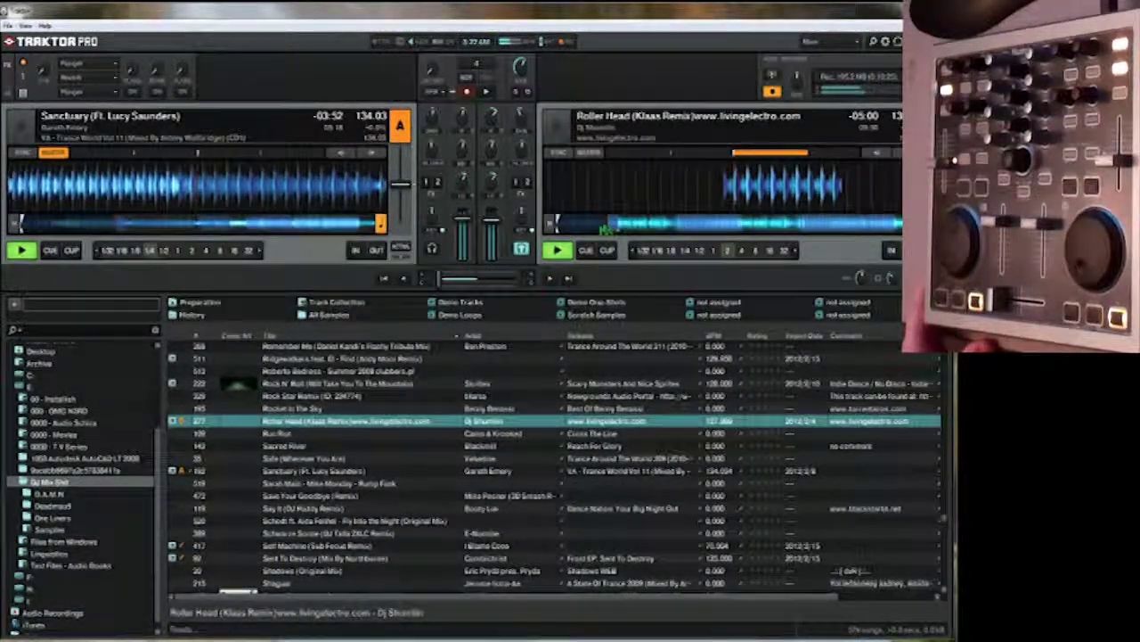
left_click(583, 226)
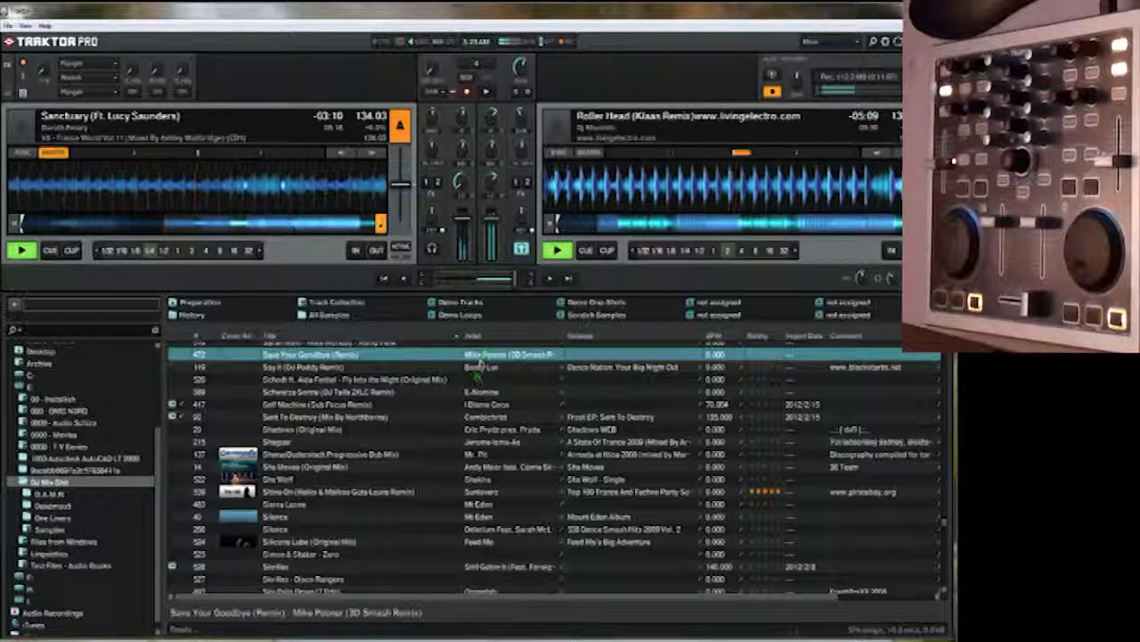
Find the Skrillex track Still Gettin It (Feat. Foreign Beggars) and load it onto deck A
scroll(443, 409, "down", 1)
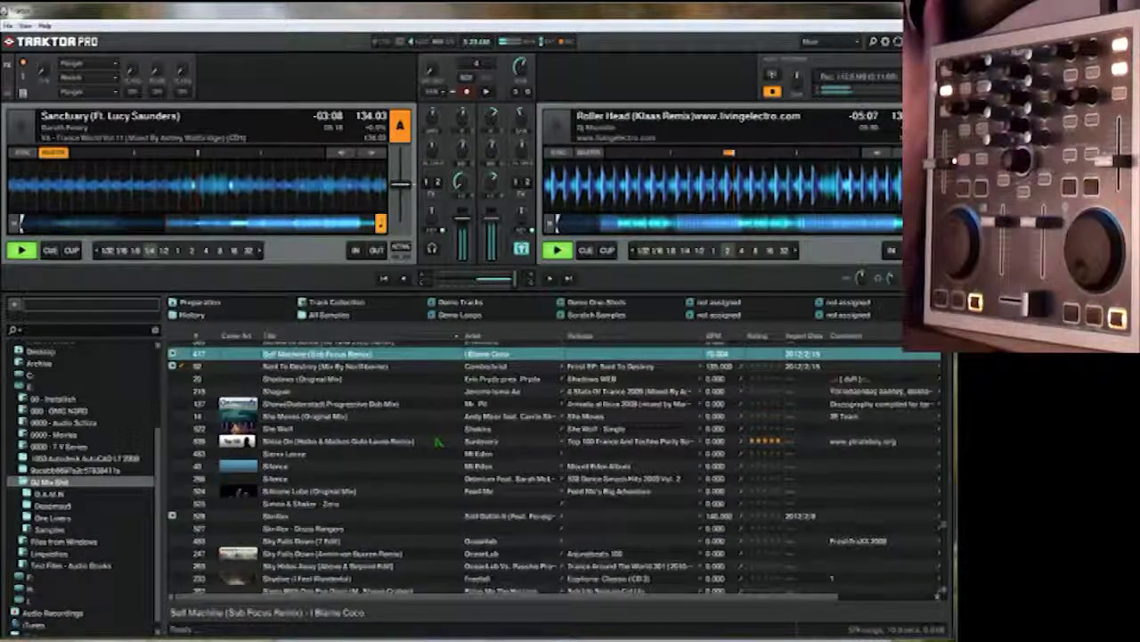
left_click_drag(378, 516, 361, 465)
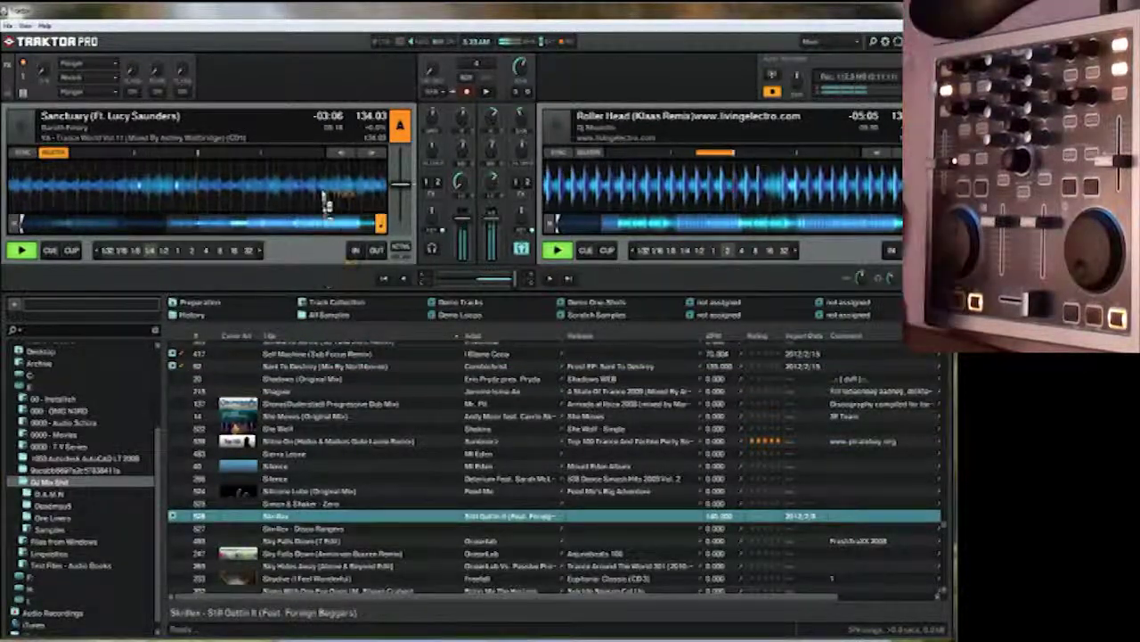
left_click_drag(326, 204, 326, 203)
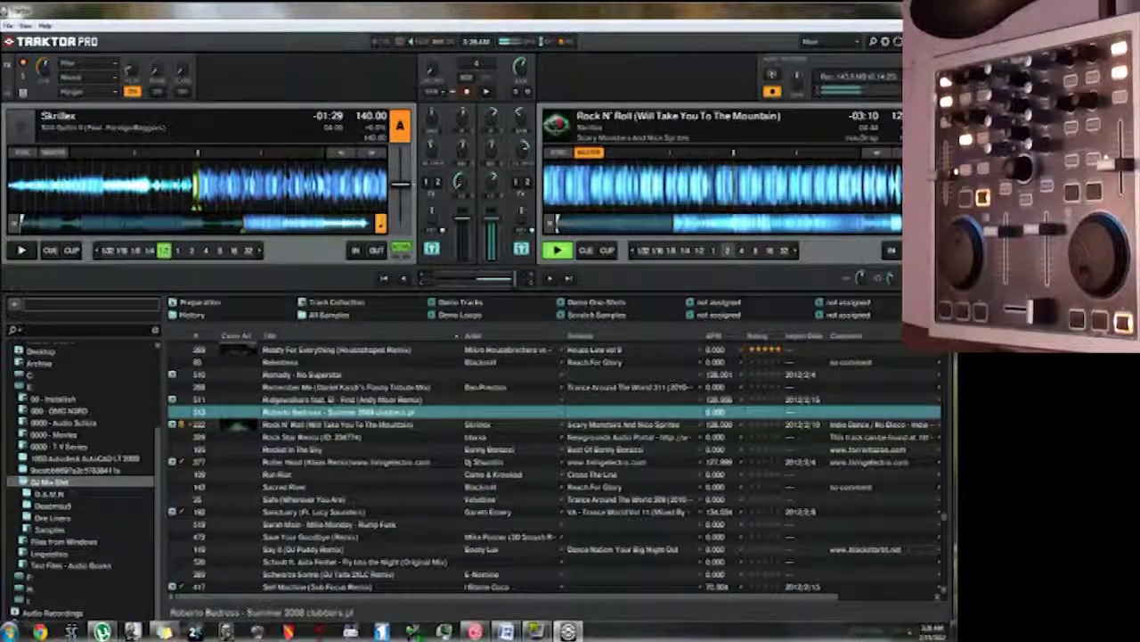
Find Whisper (feat. Kirsty Hawkshaw) by Blu Mar Ten in the track list and load it onto deck A
left_click(382, 563)
scroll(382, 561, "down", 5)
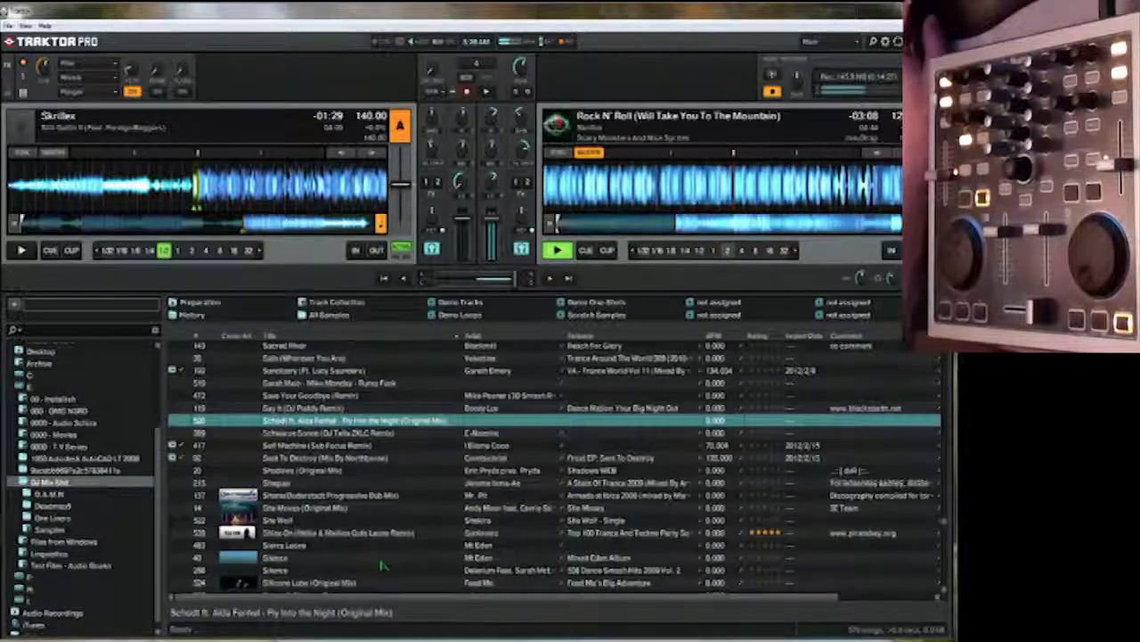
scroll(375, 554, "down", 10)
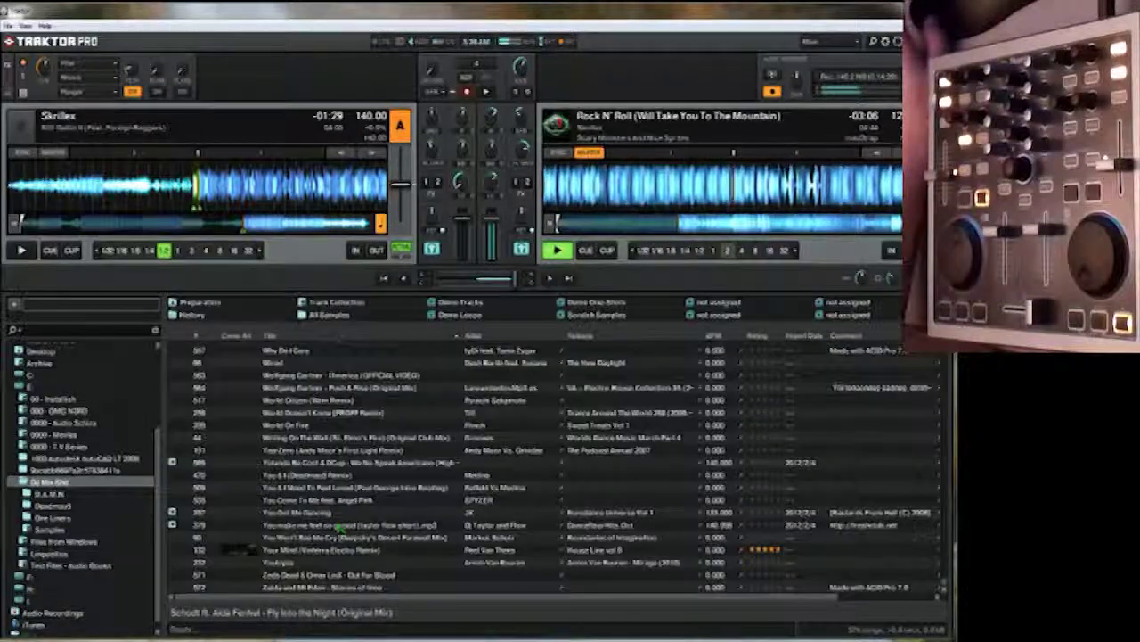
scroll(308, 445, "up", 1)
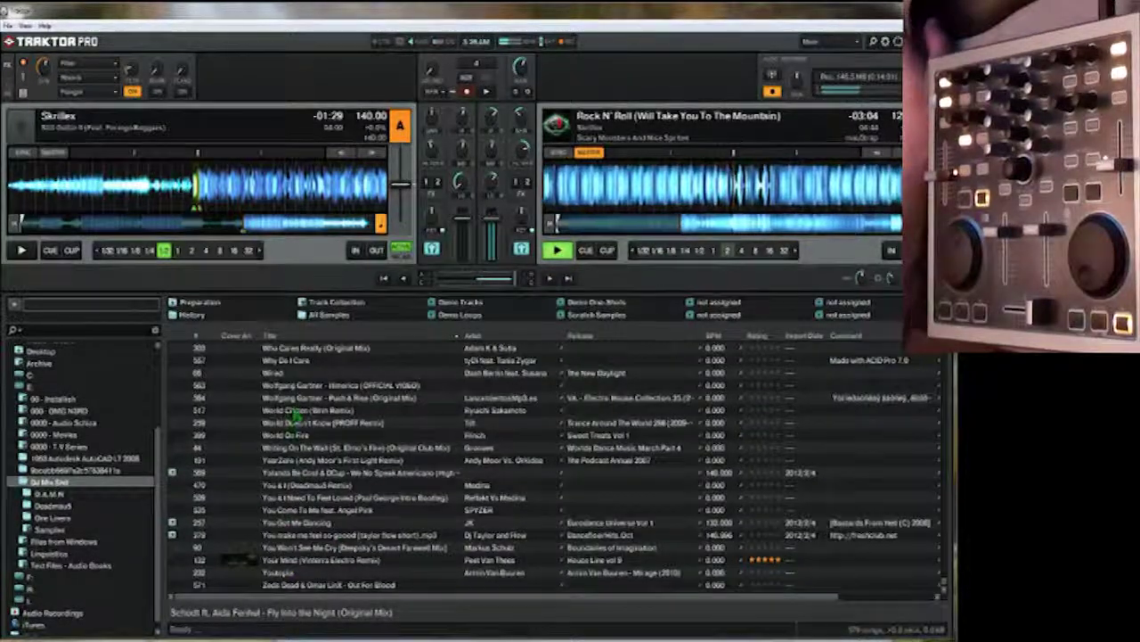
scroll(296, 416, "up", 2)
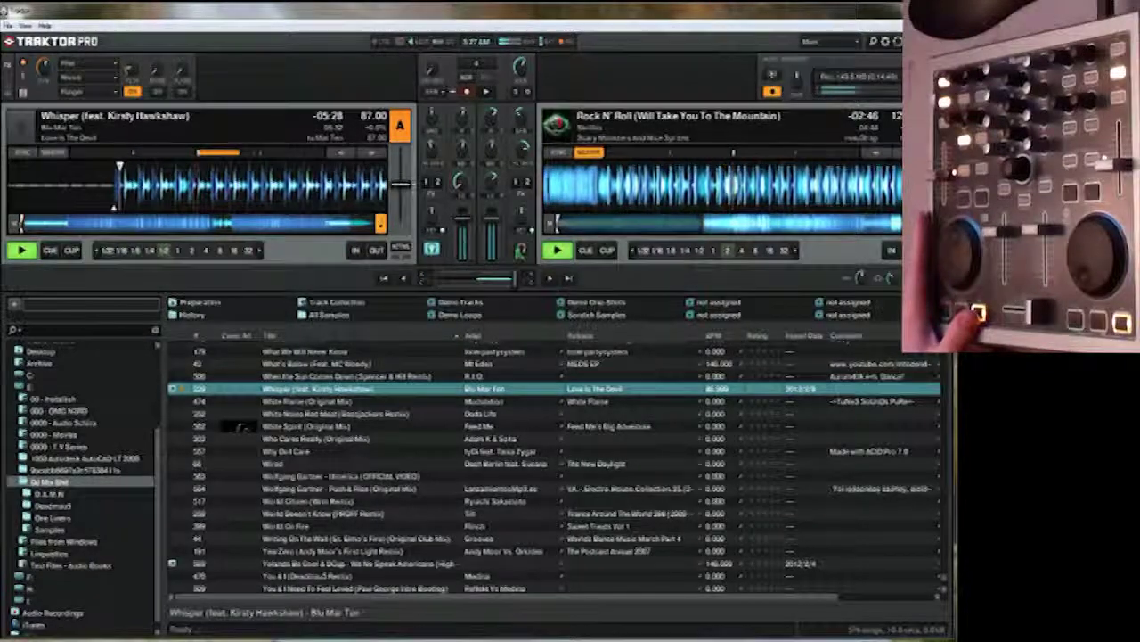
Set a 4-beat loop on Rock N' Roll (Will Take You To The Mountain) playing on deck B
left_click(755, 252)
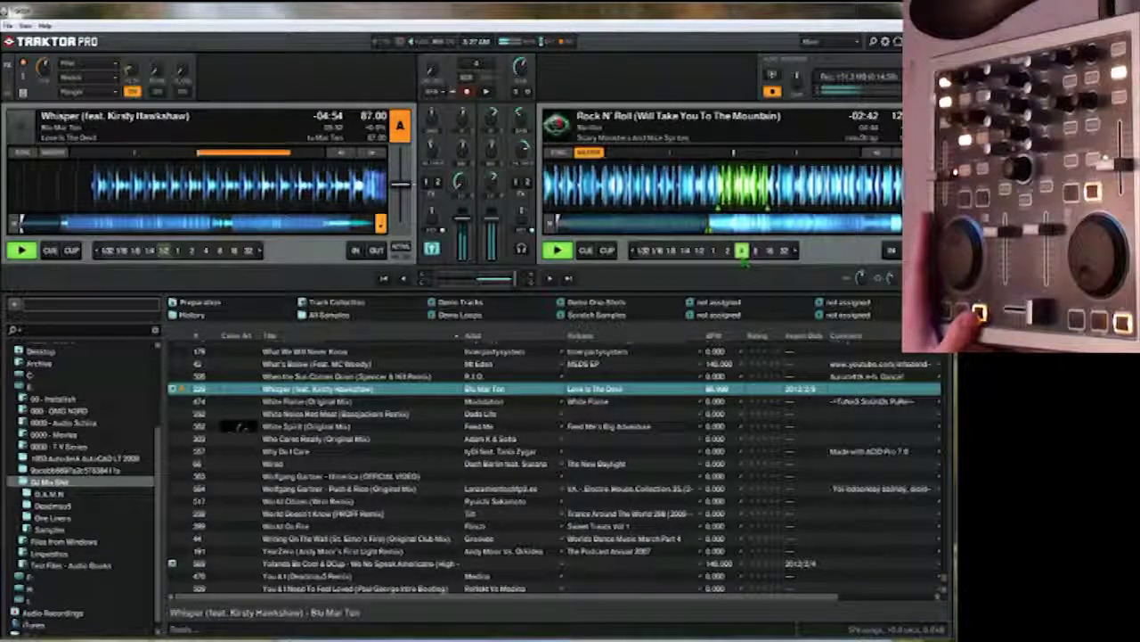
left_click(741, 250)
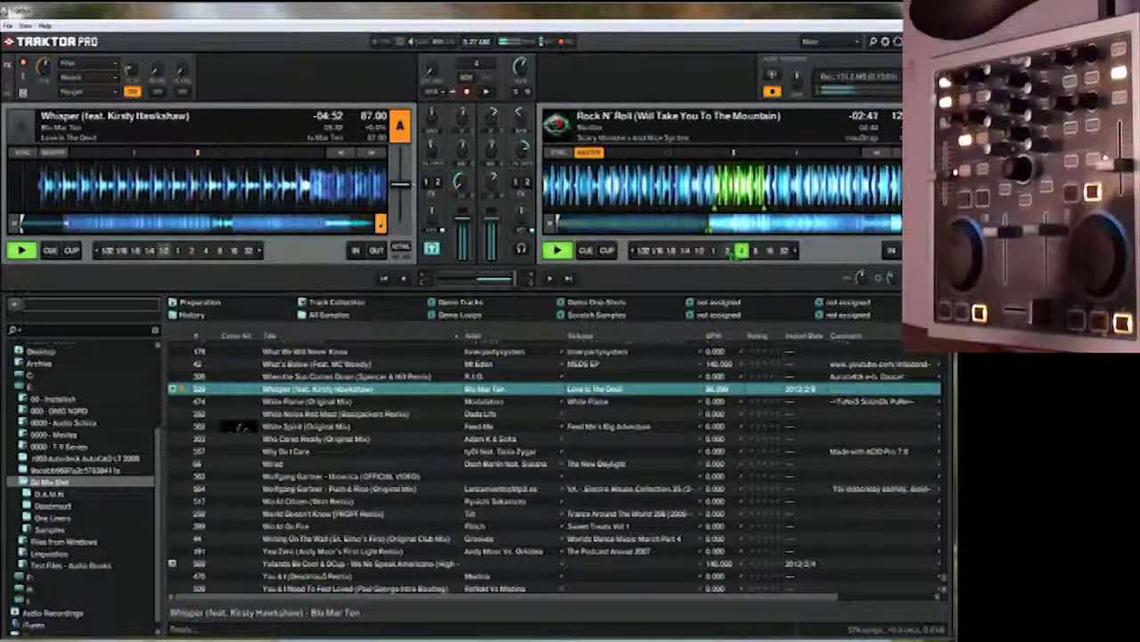